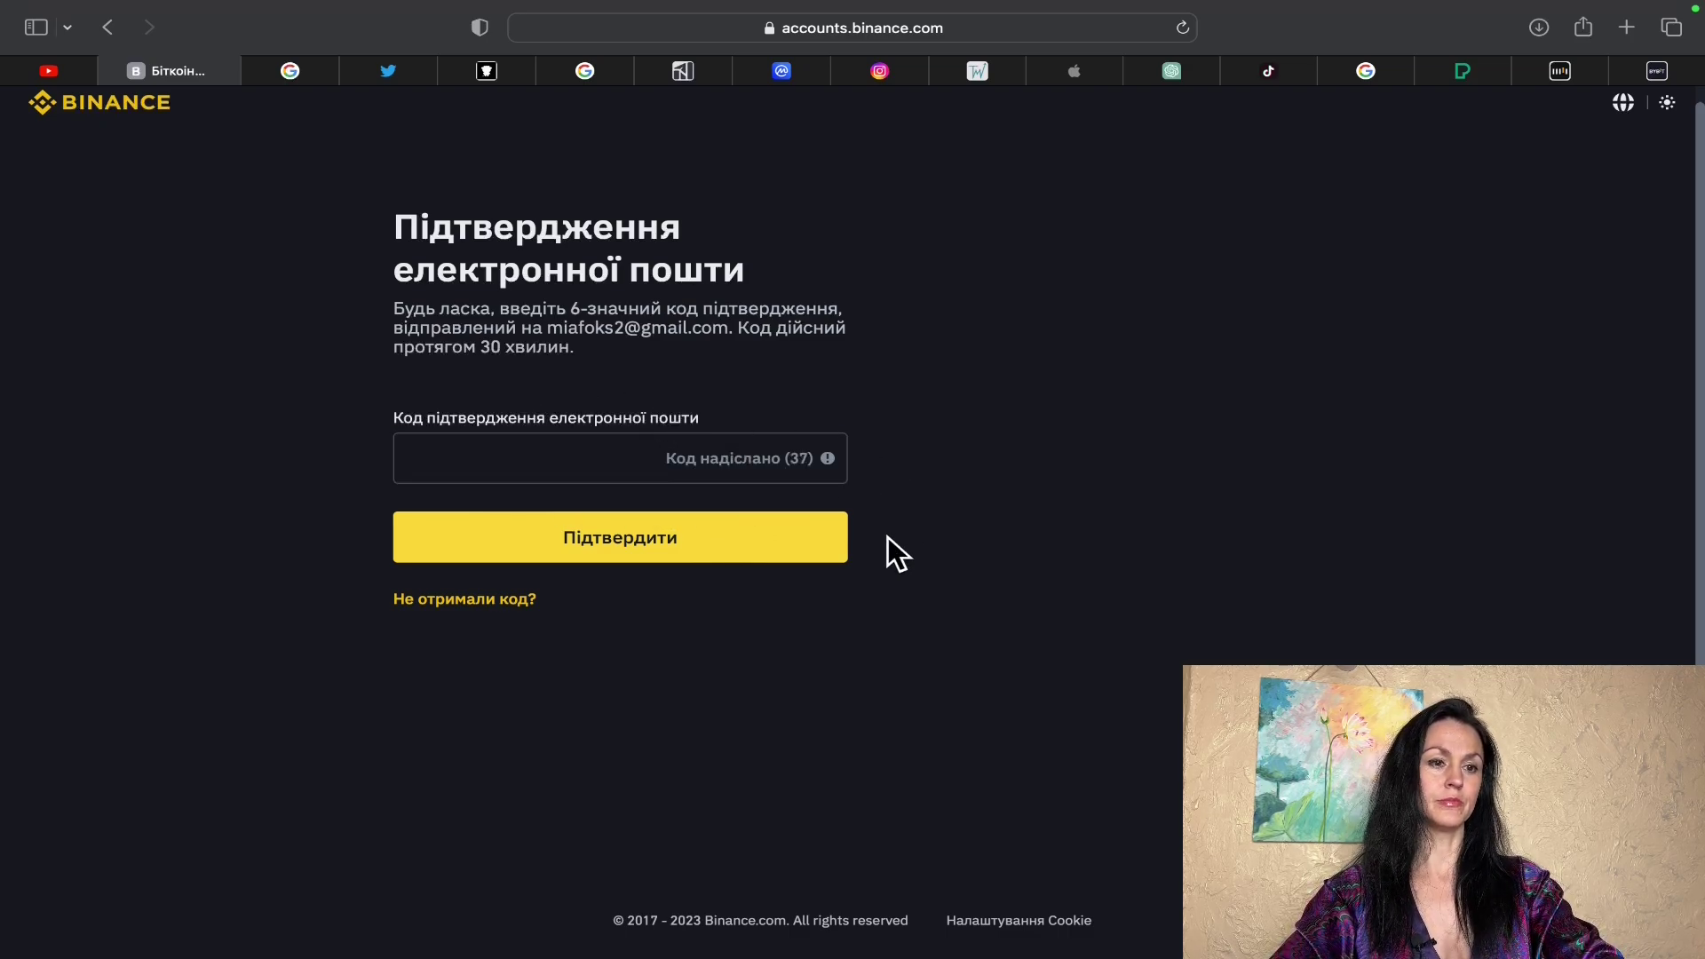
Paste the six-digit e-mail verification code and confirm it
click(749, 544)
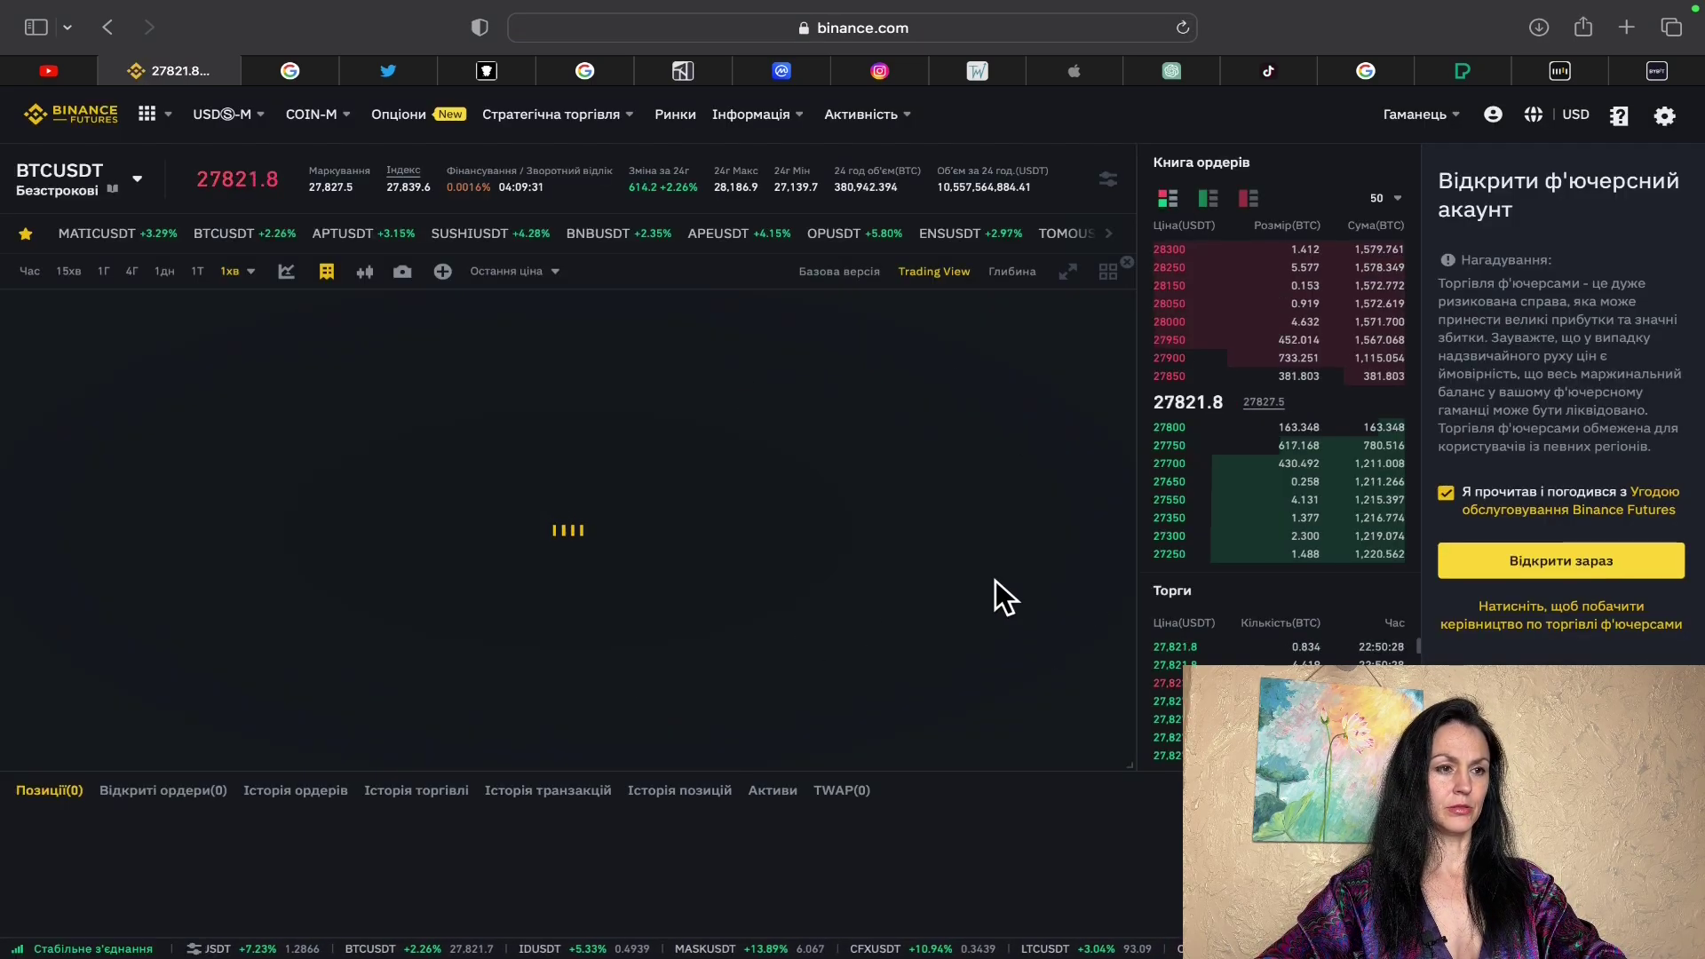
Open Панель інструментів from the header account menu
scroll(924, 465, down, 5)
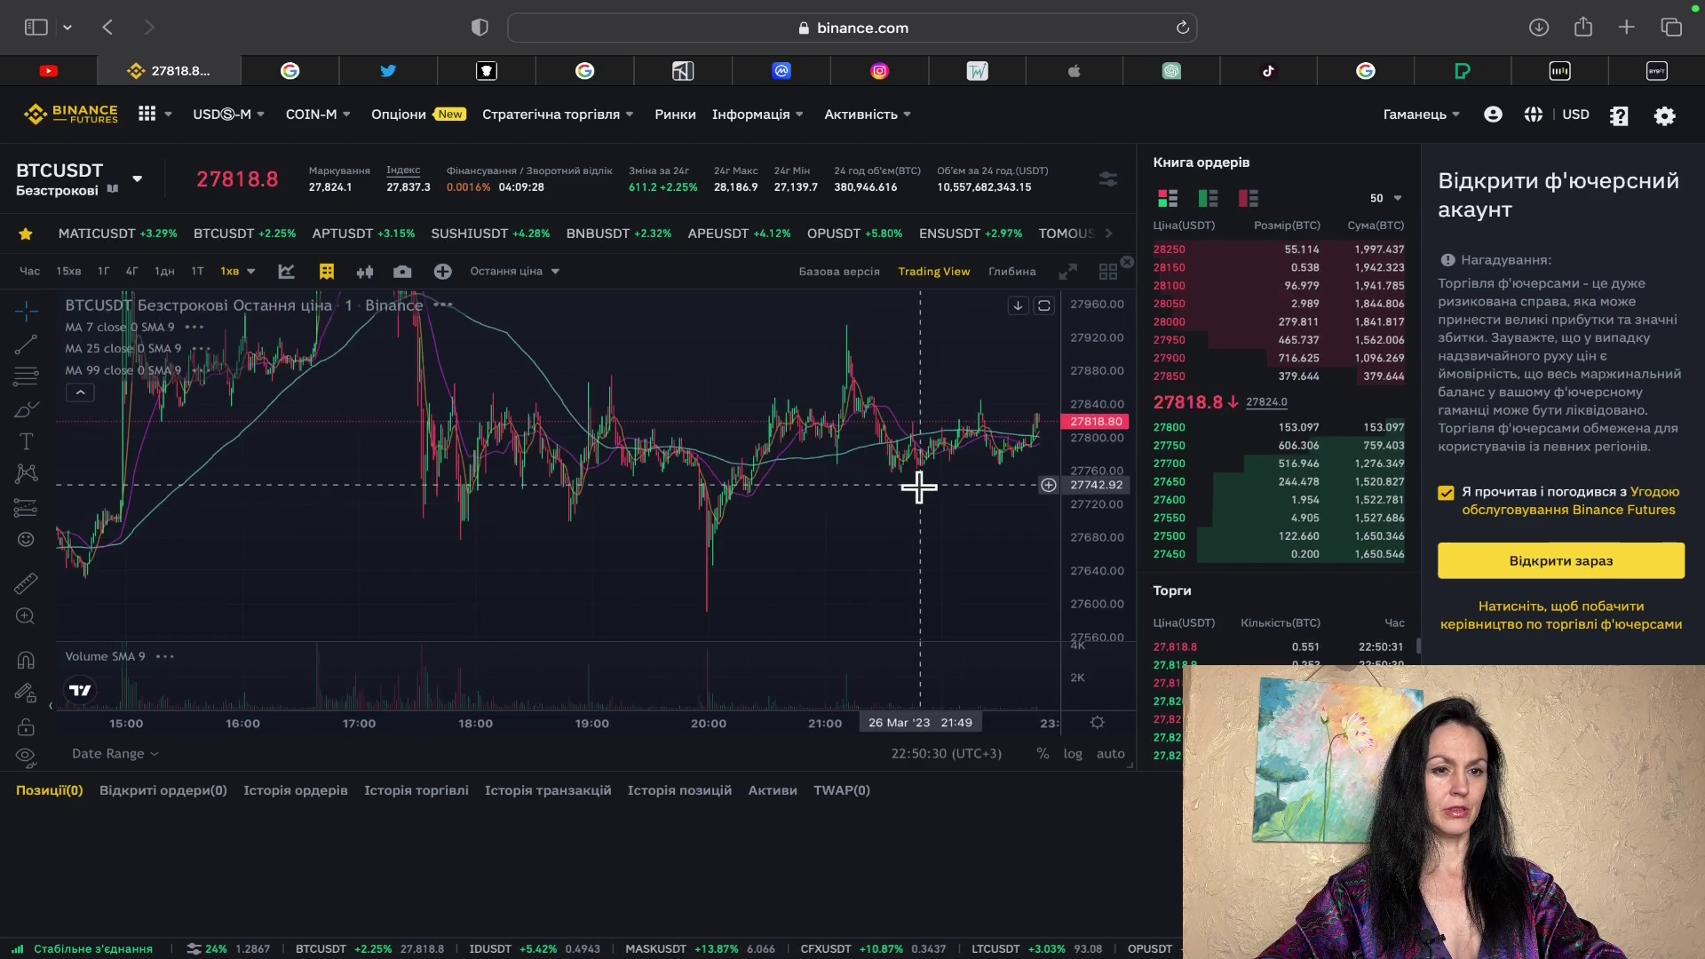
mouse_move(1490, 126)
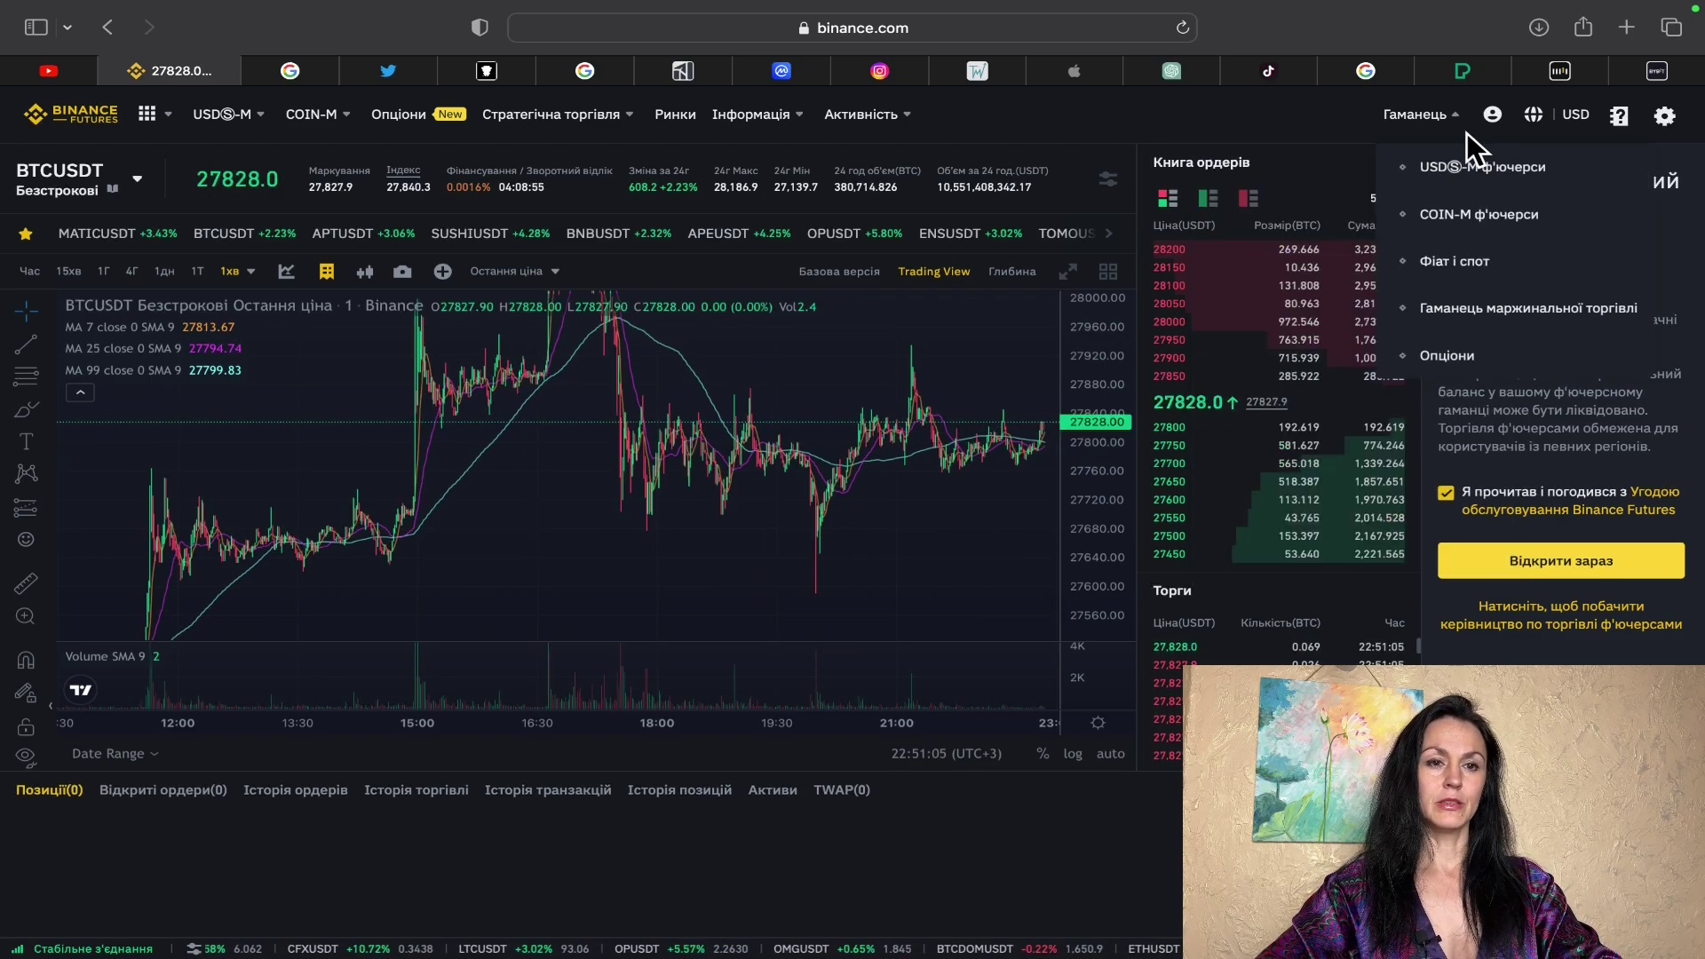
click(1205, 258)
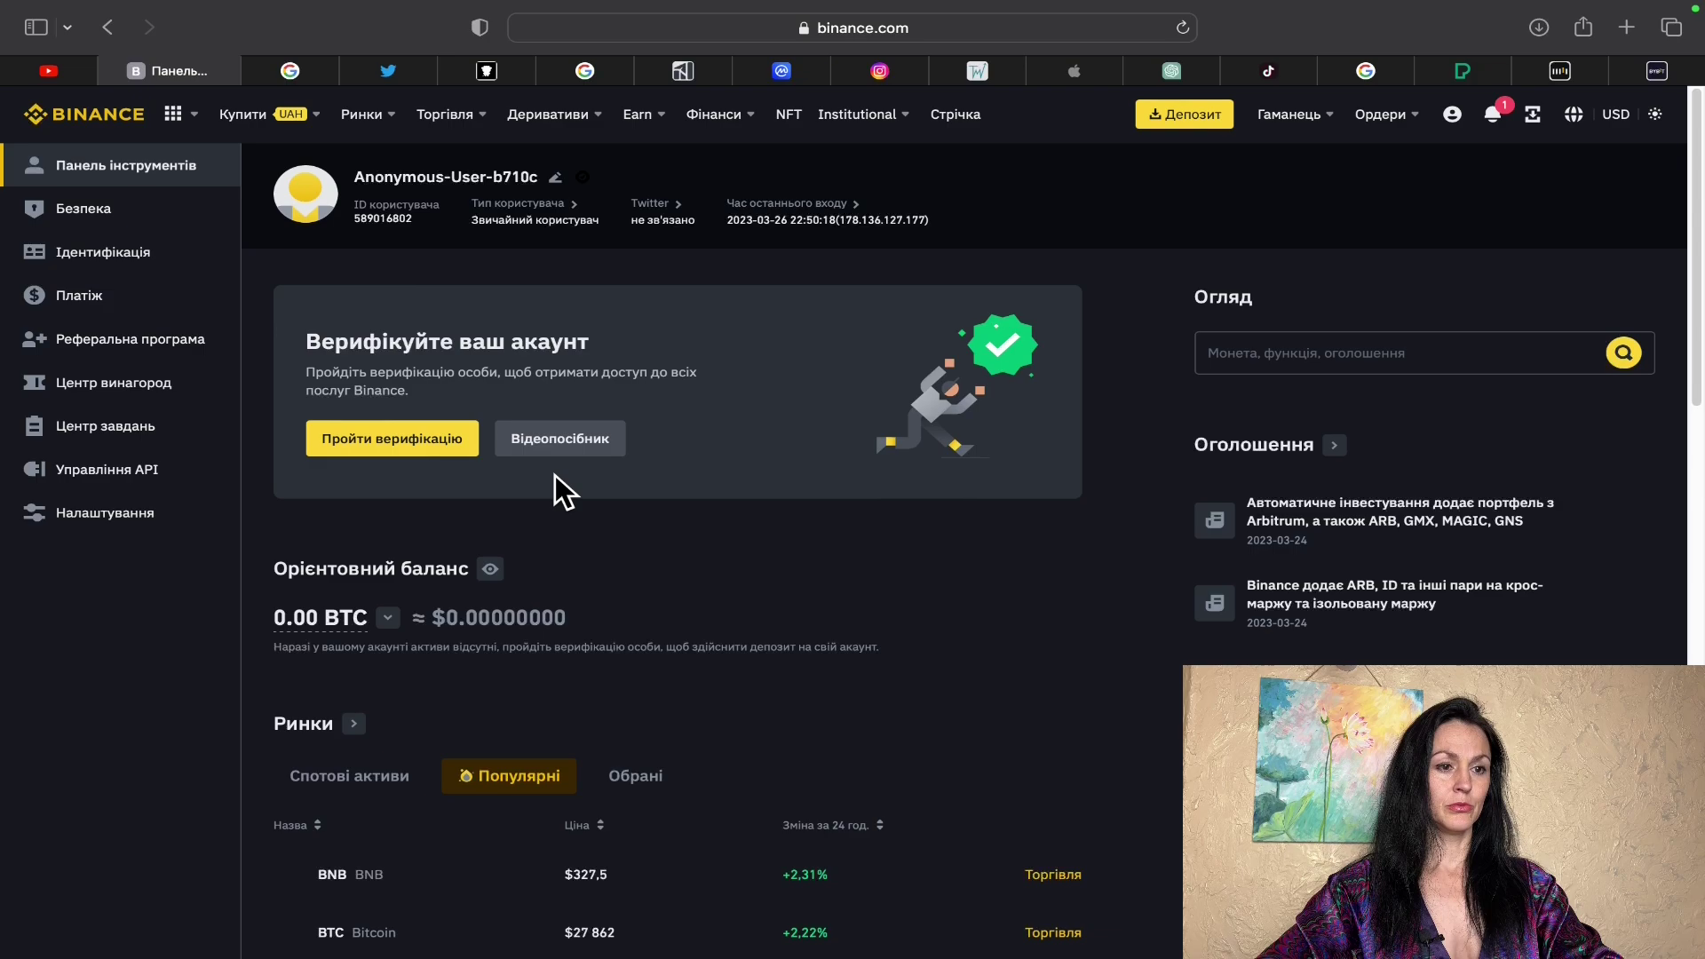
Start identity verification with Ukraine as residence and choose Ukraine as nationality
click(358, 445)
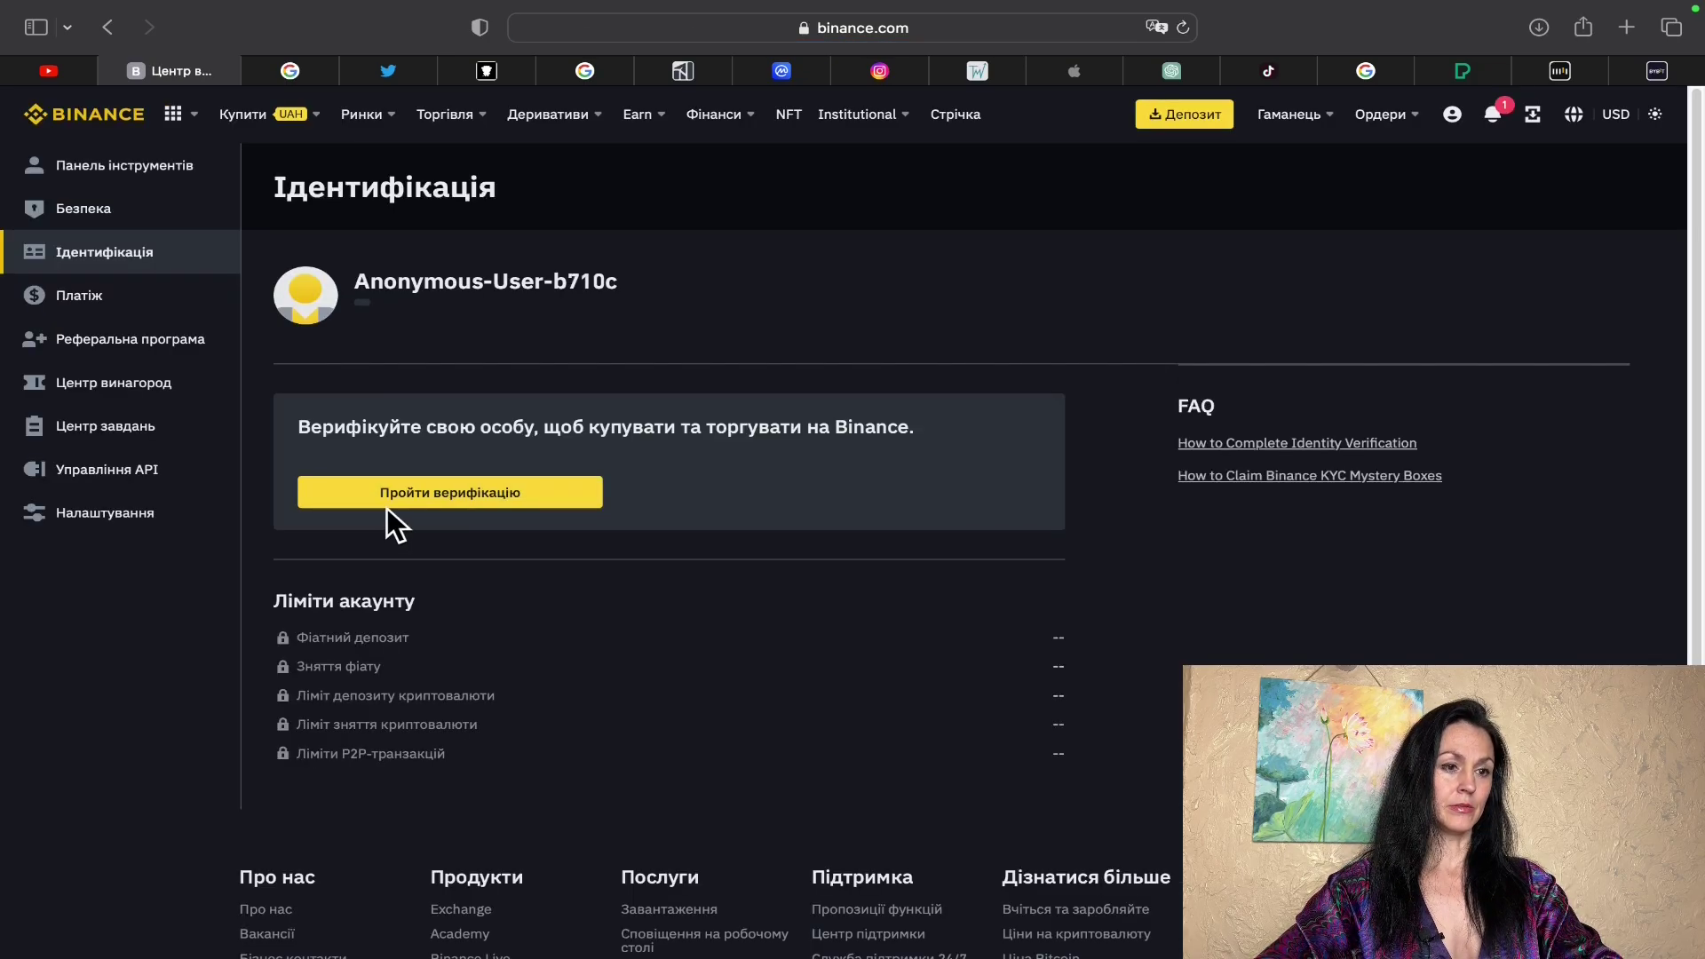
click(387, 505)
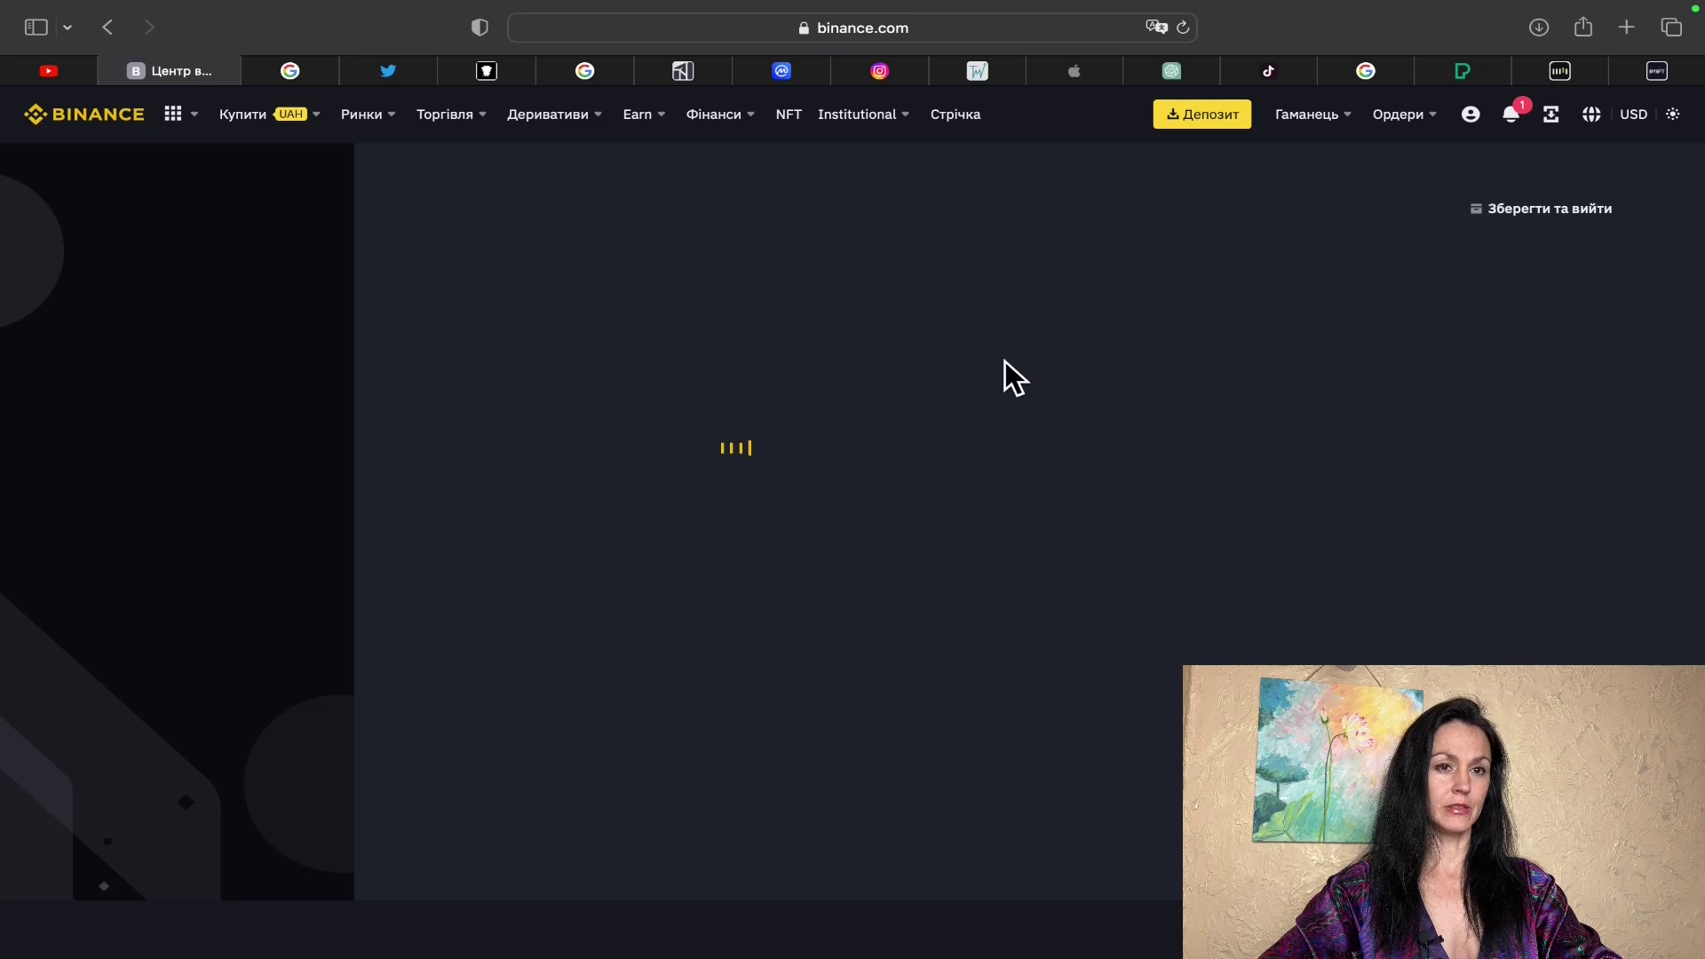
click(940, 364)
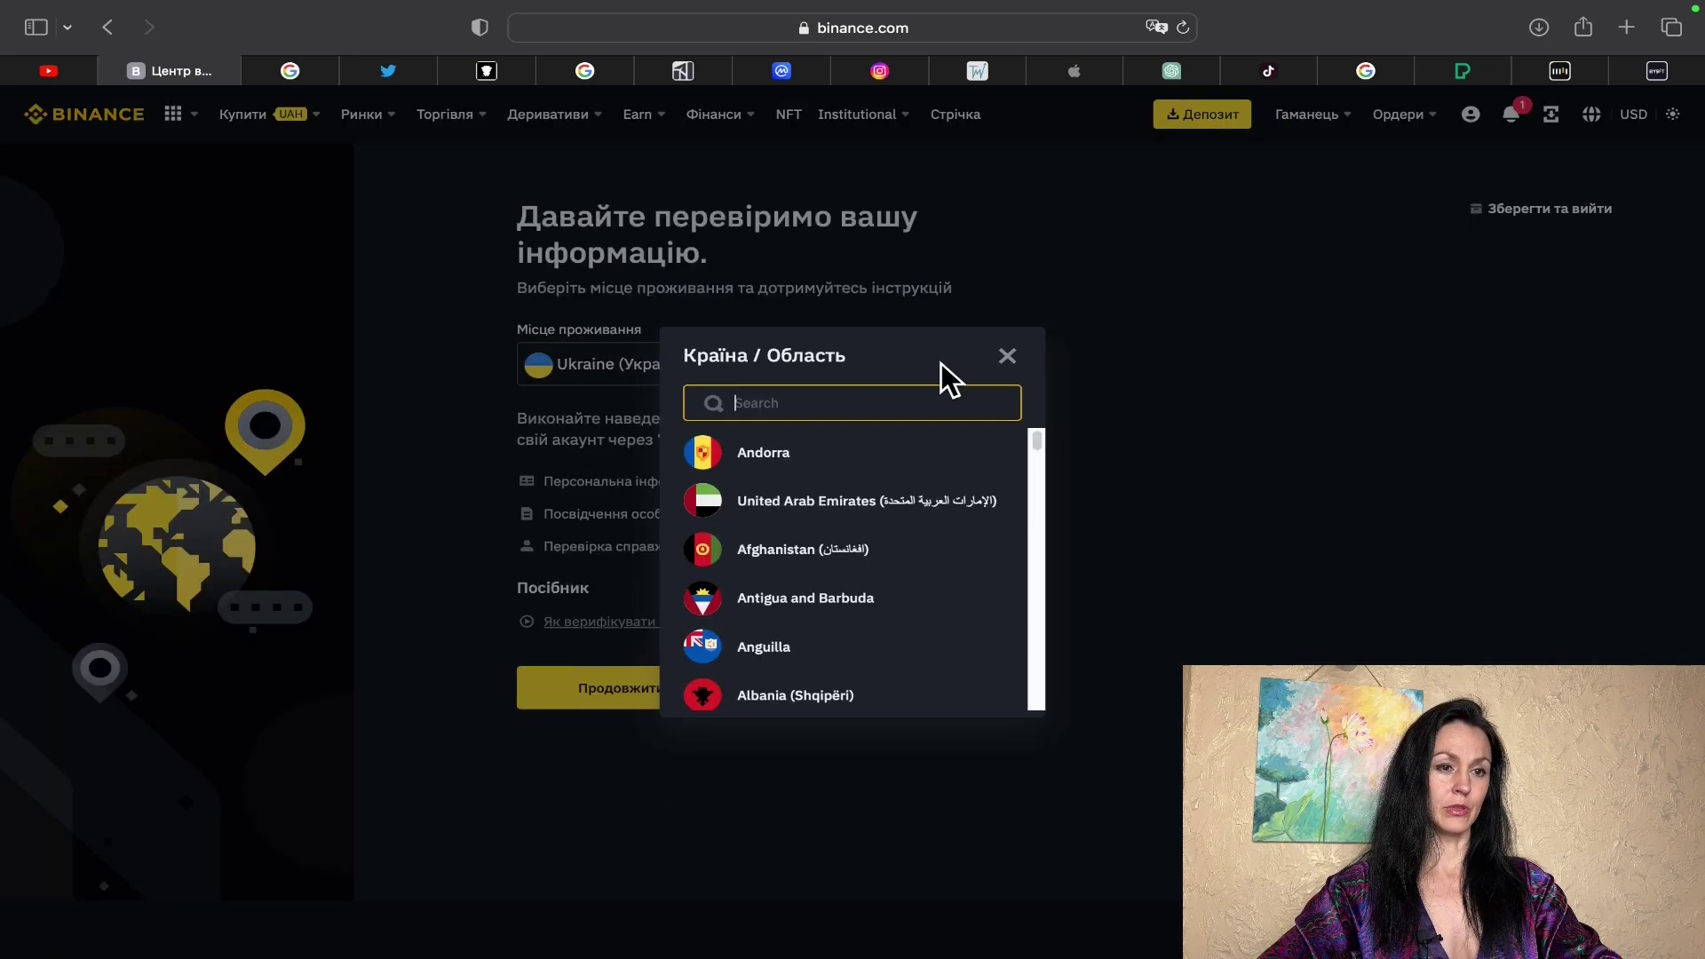
click(1003, 355)
click(646, 684)
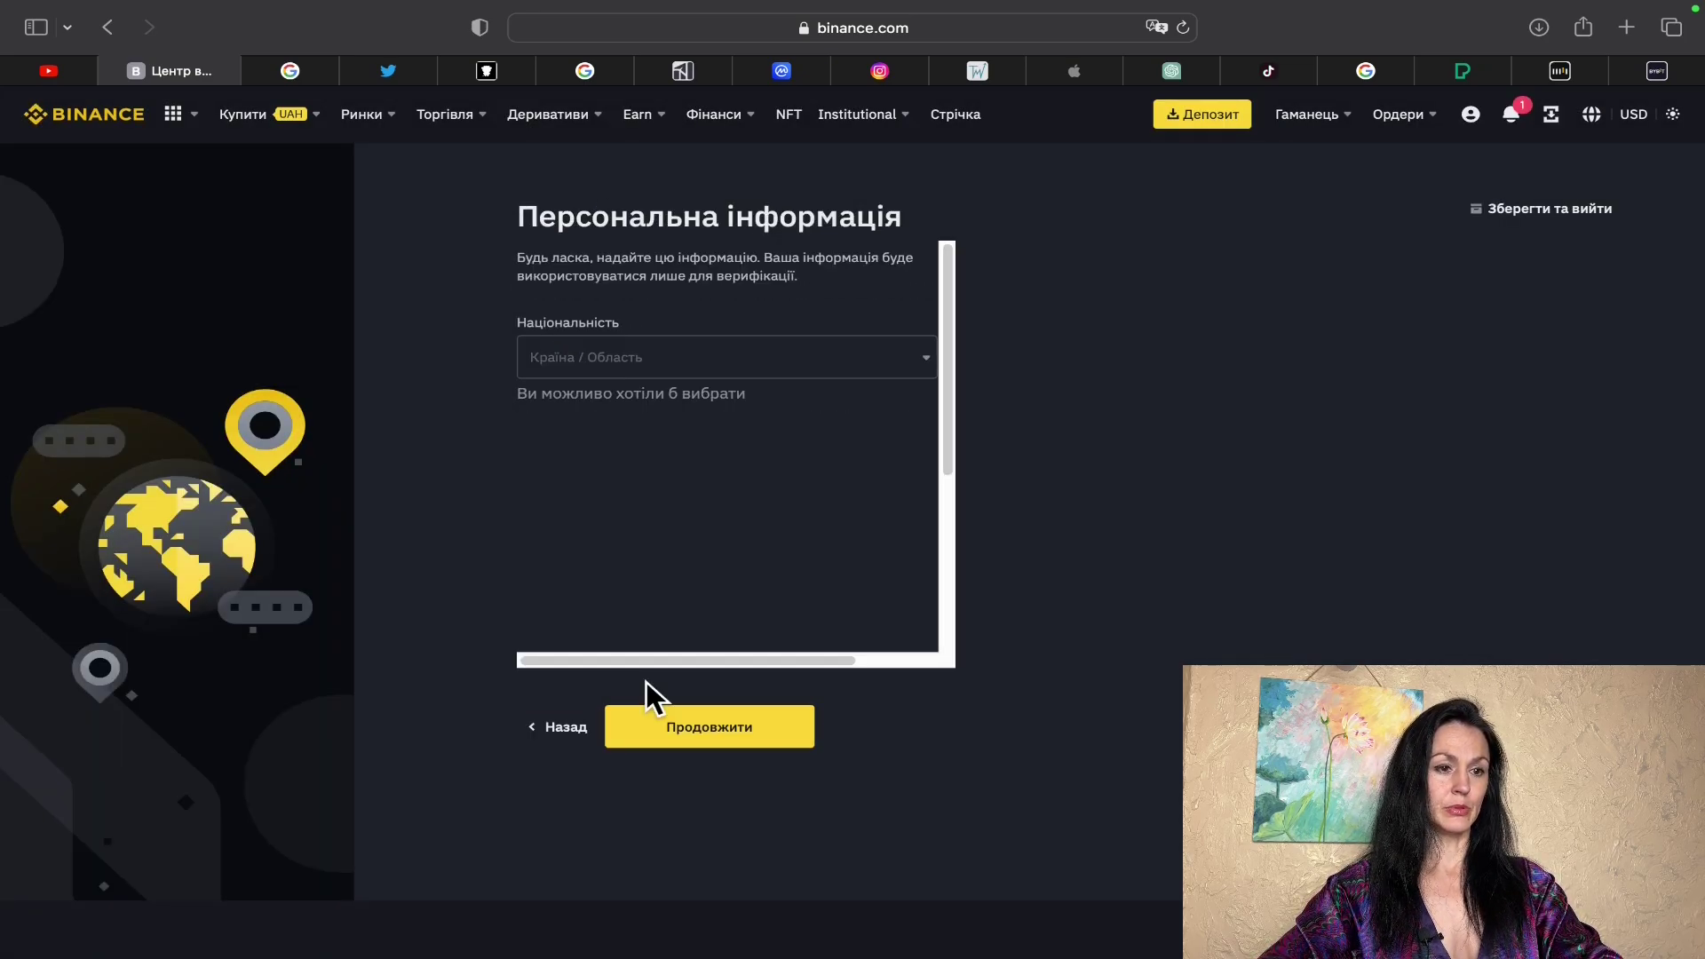
click(724, 366)
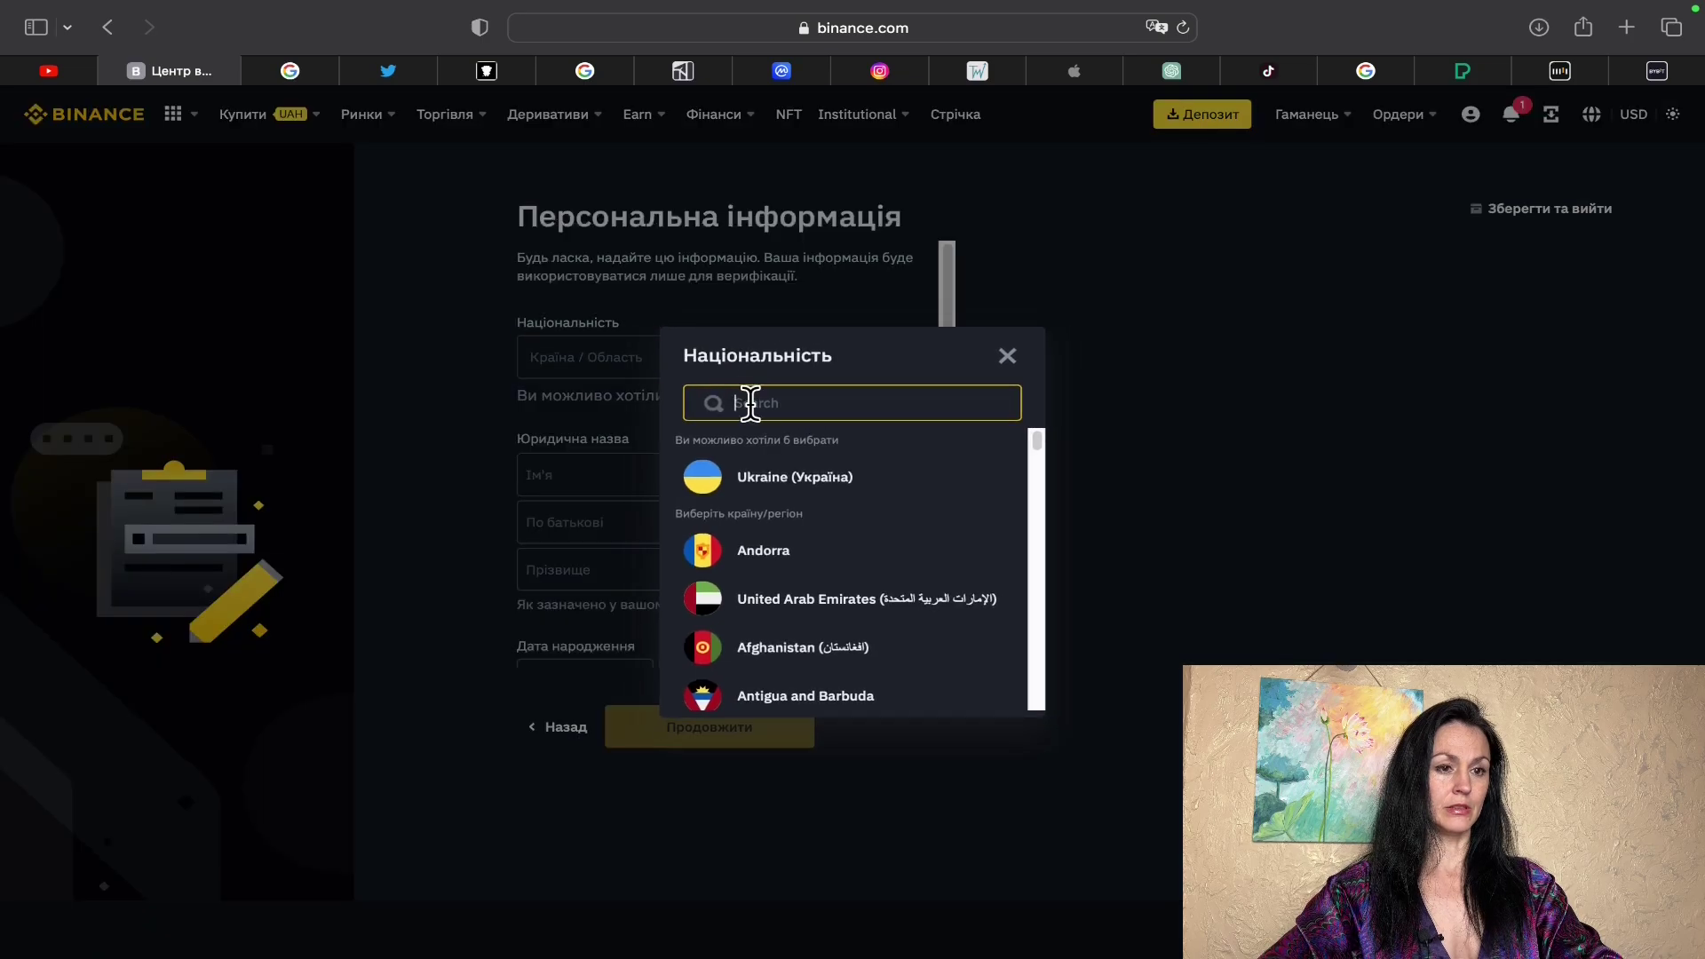
click(765, 478)
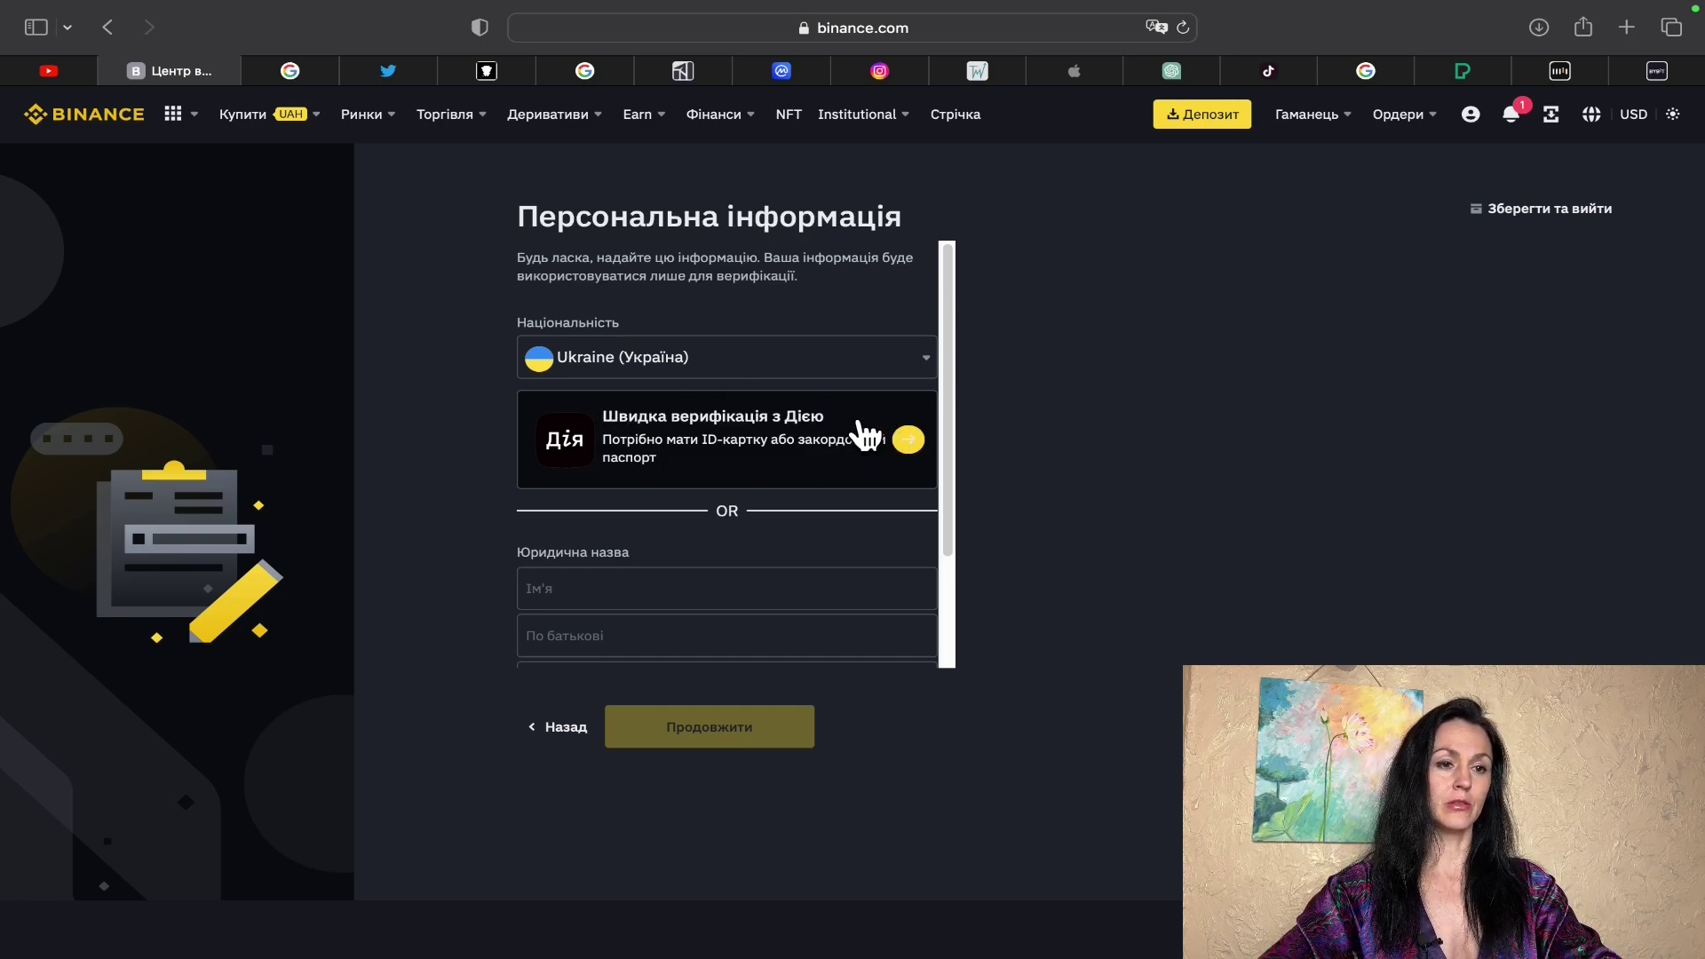
Enter the legal first name, patronymic and surname
click(628, 589)
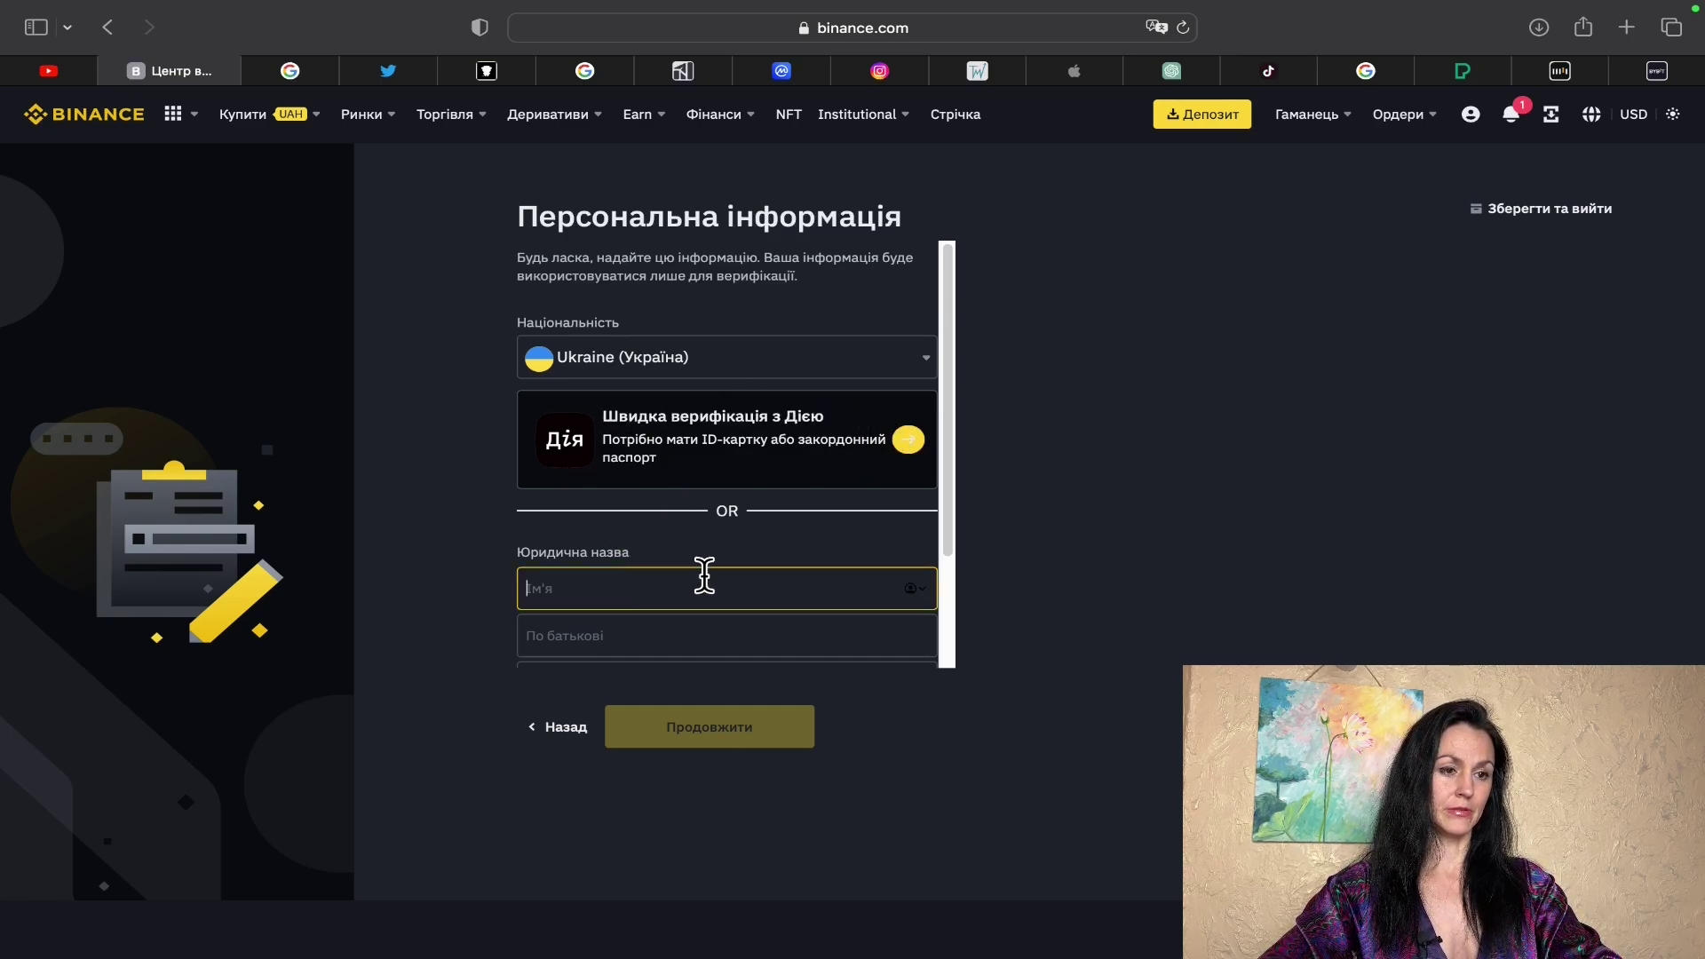
text(с)
key(BackSpace)
click(650, 636)
click(624, 539)
Enter the date of birth and continue to the home address form
click(631, 646)
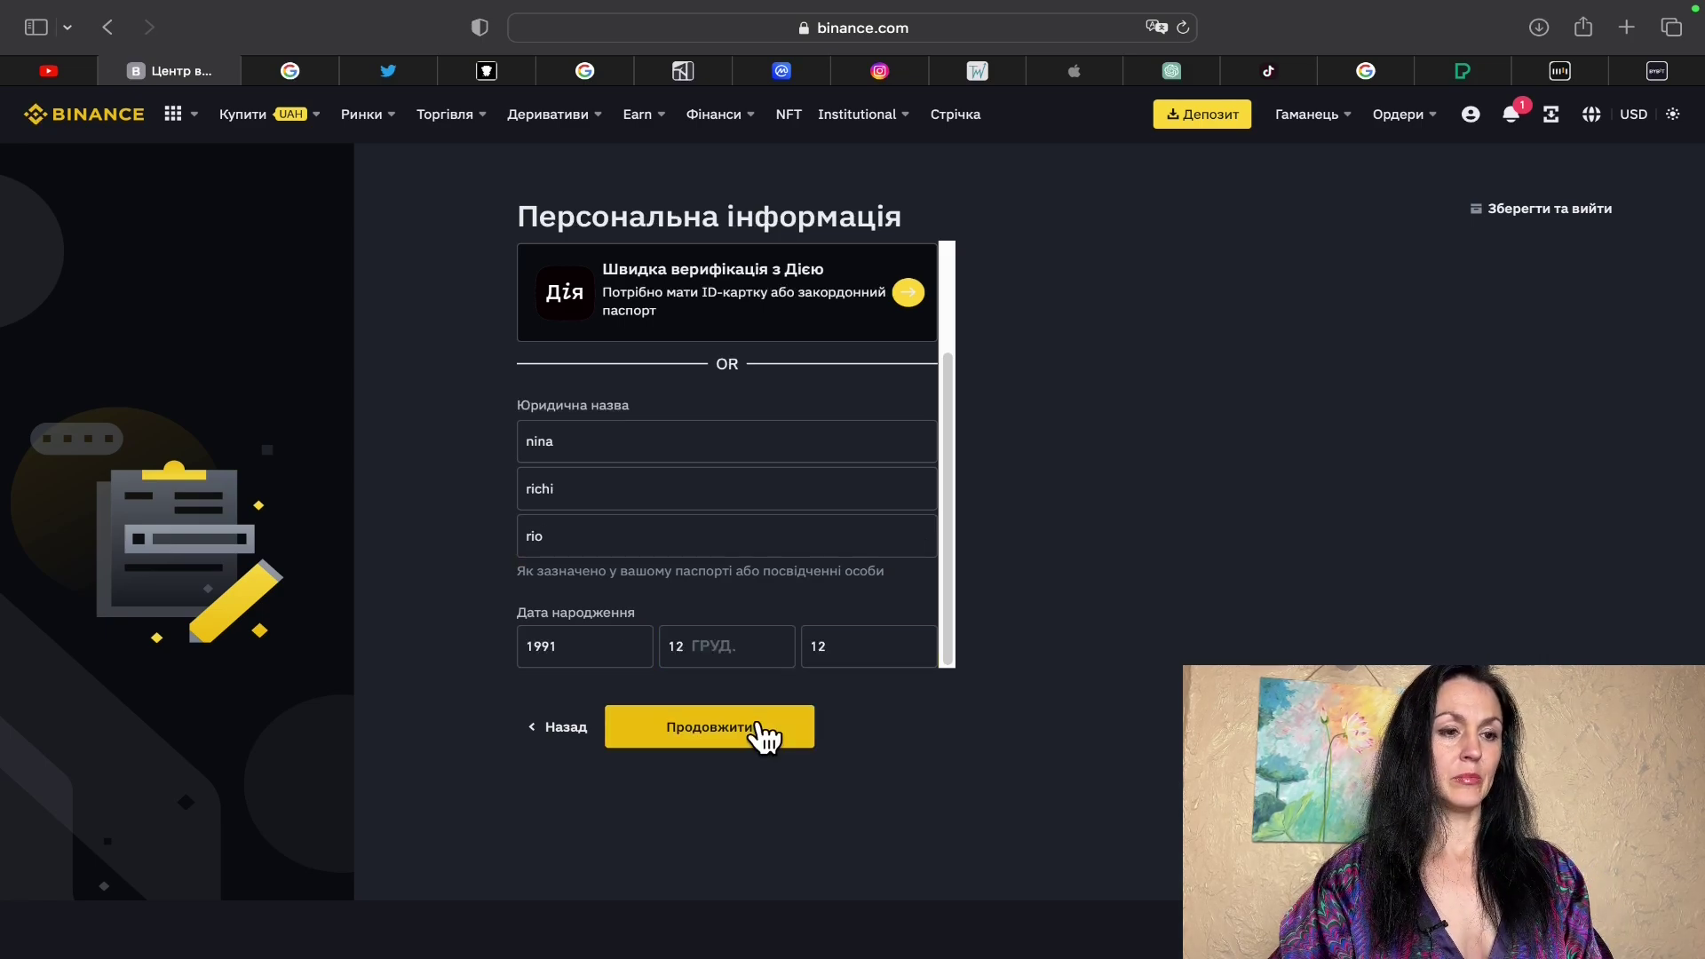
click(759, 728)
click(613, 290)
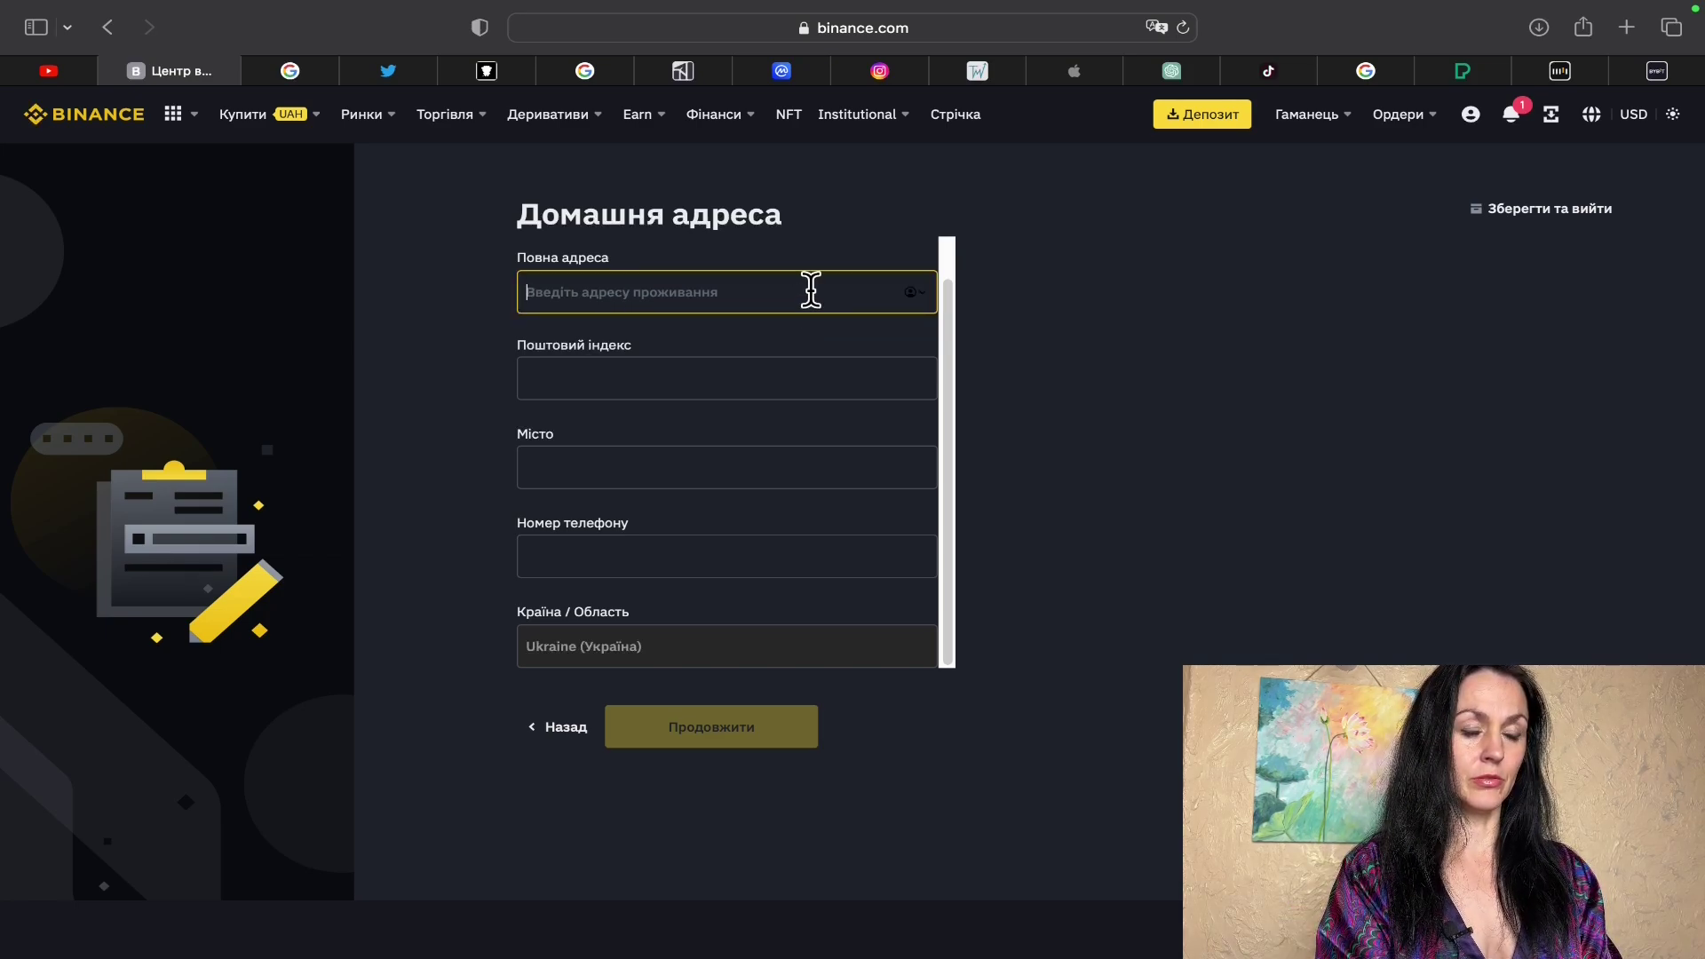
Enter the street address, postal code, city and phone number, then submit the address form
text(giuyt)
click(776, 370)
text(79049)
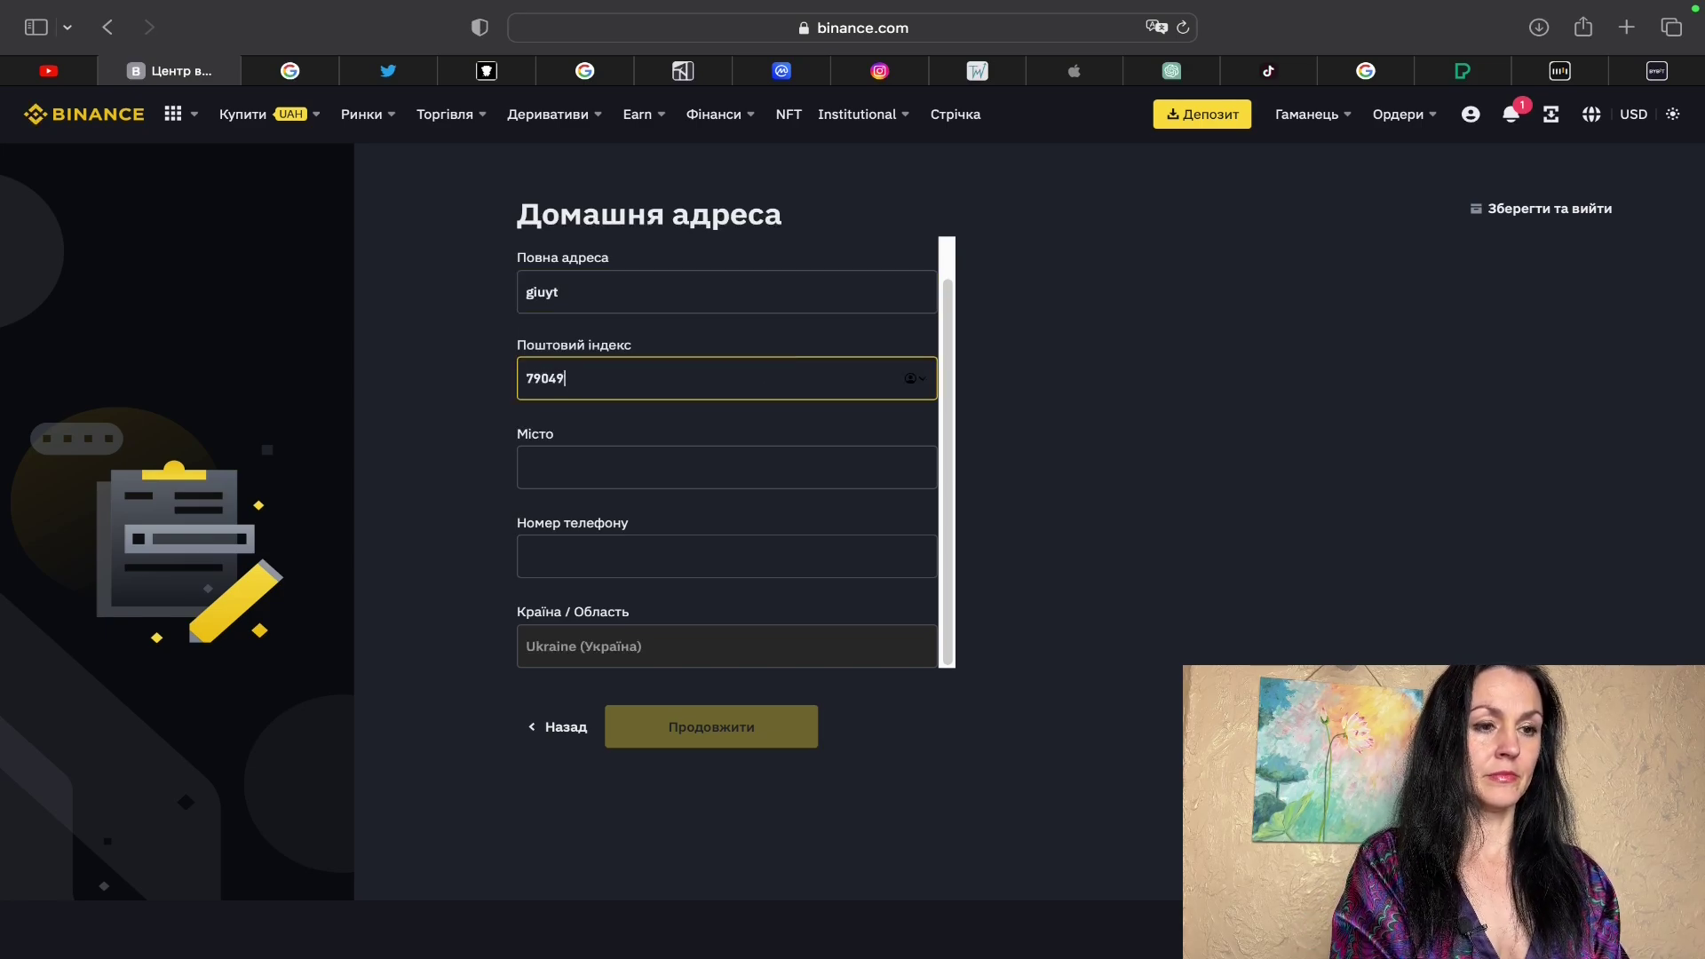
click(762, 465)
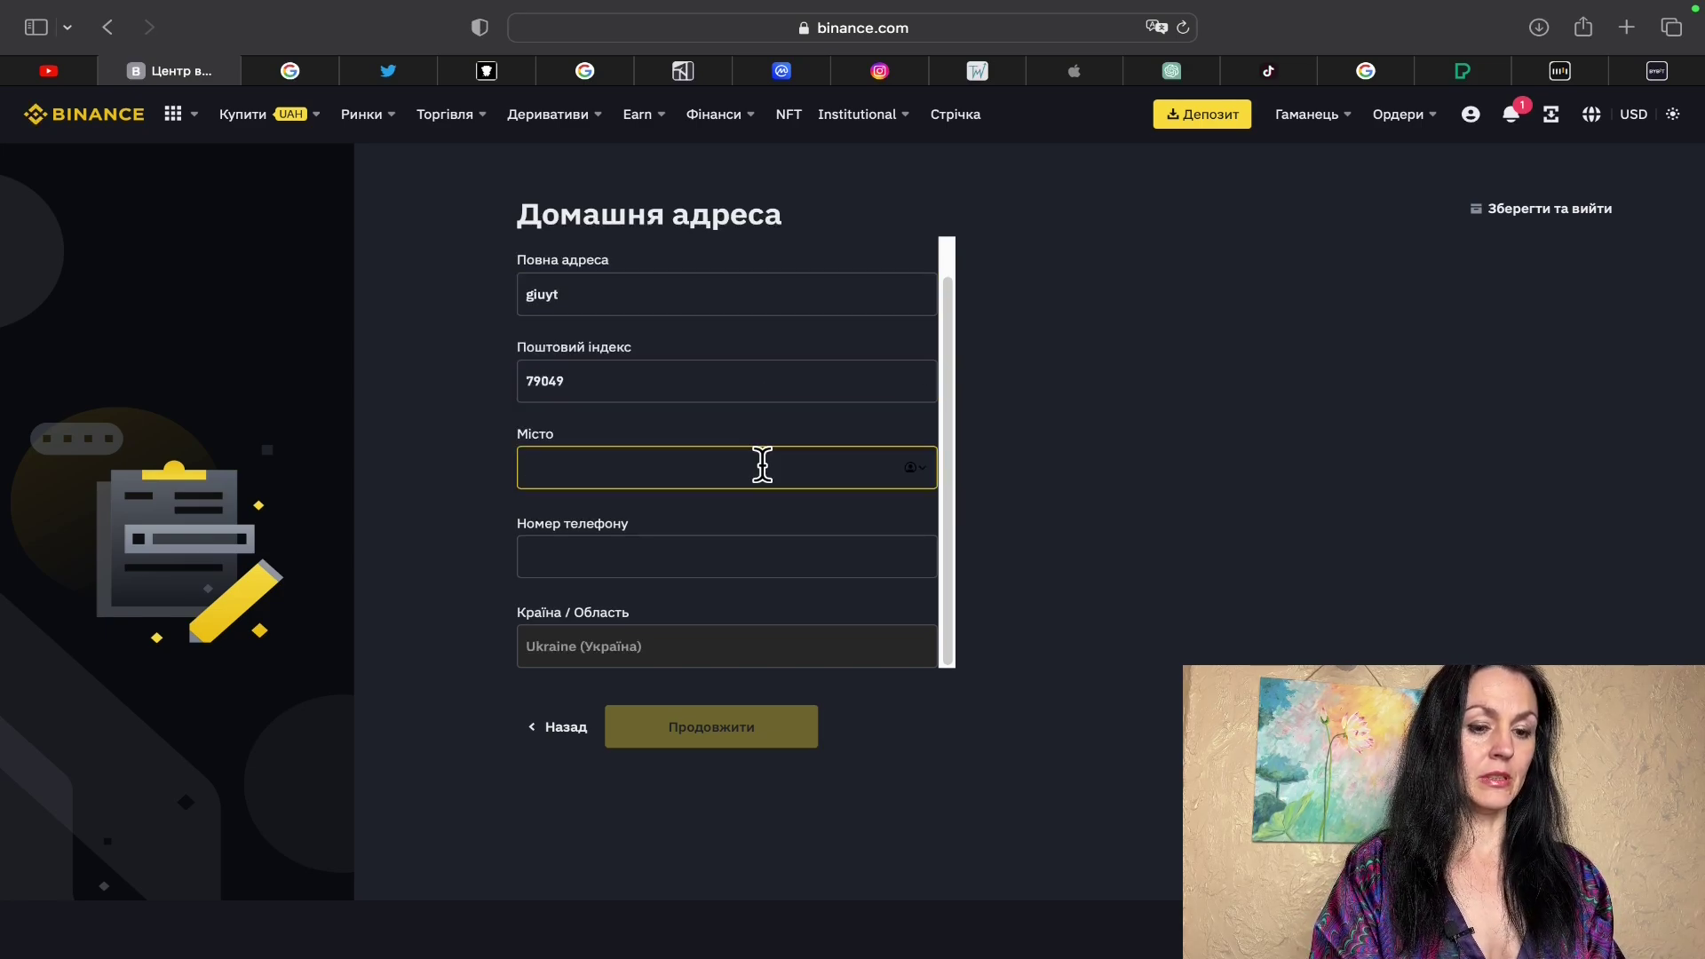
text(Lviv)
click(750, 557)
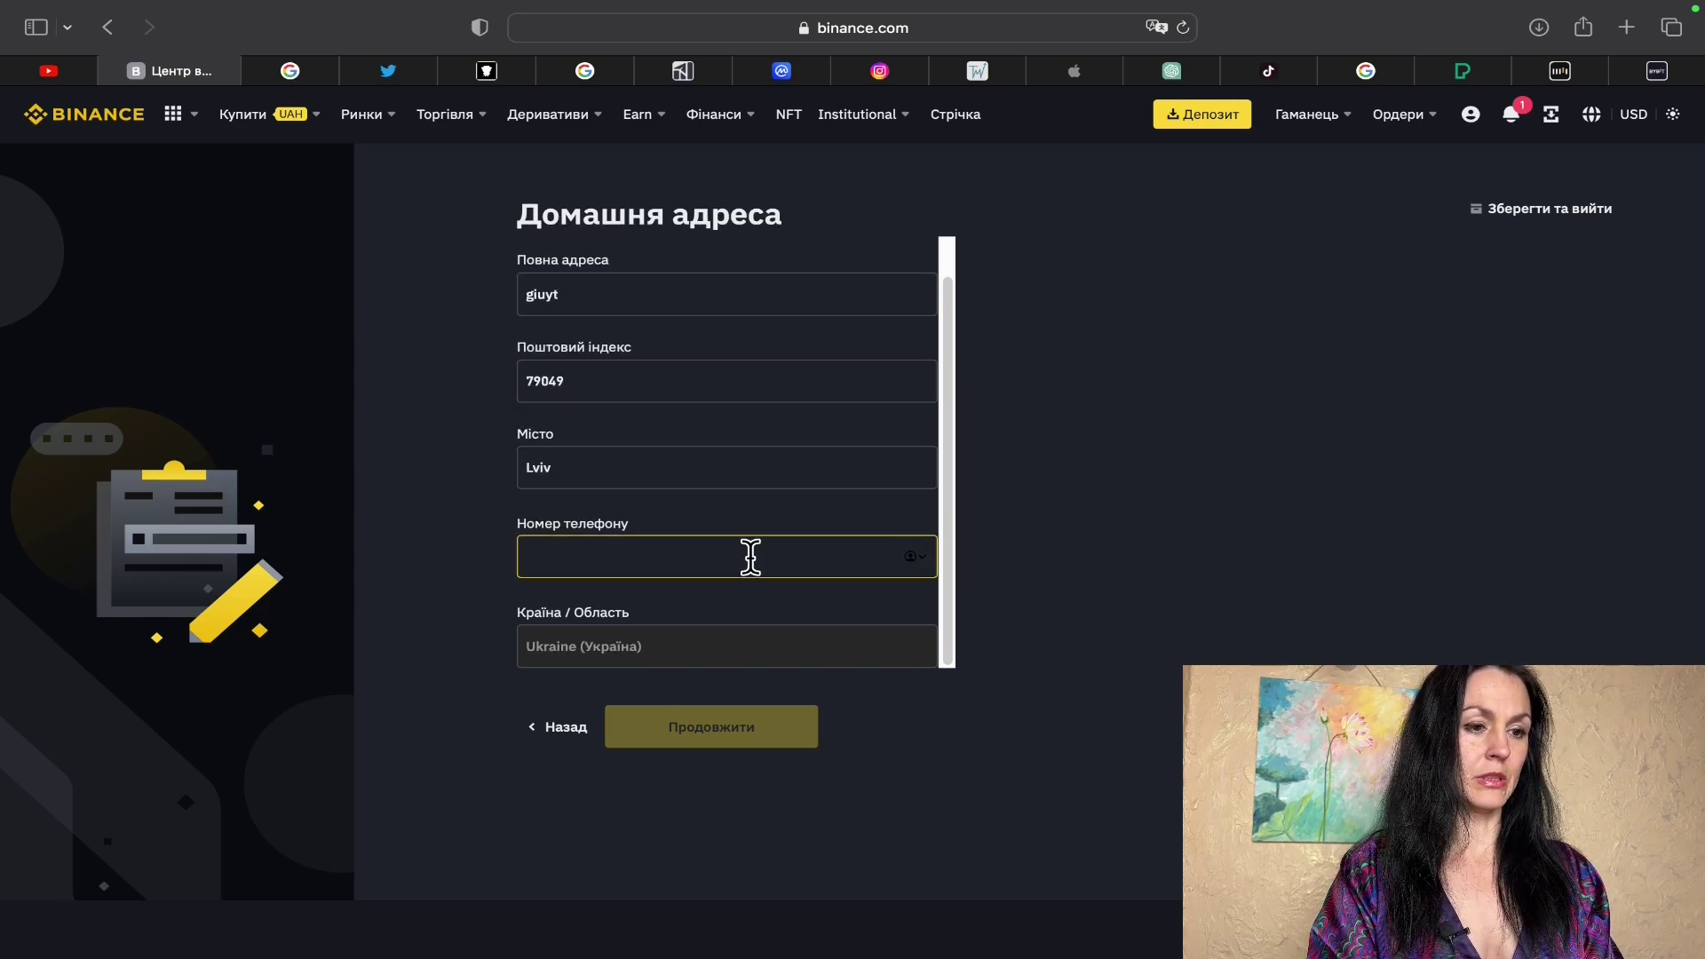
click(738, 647)
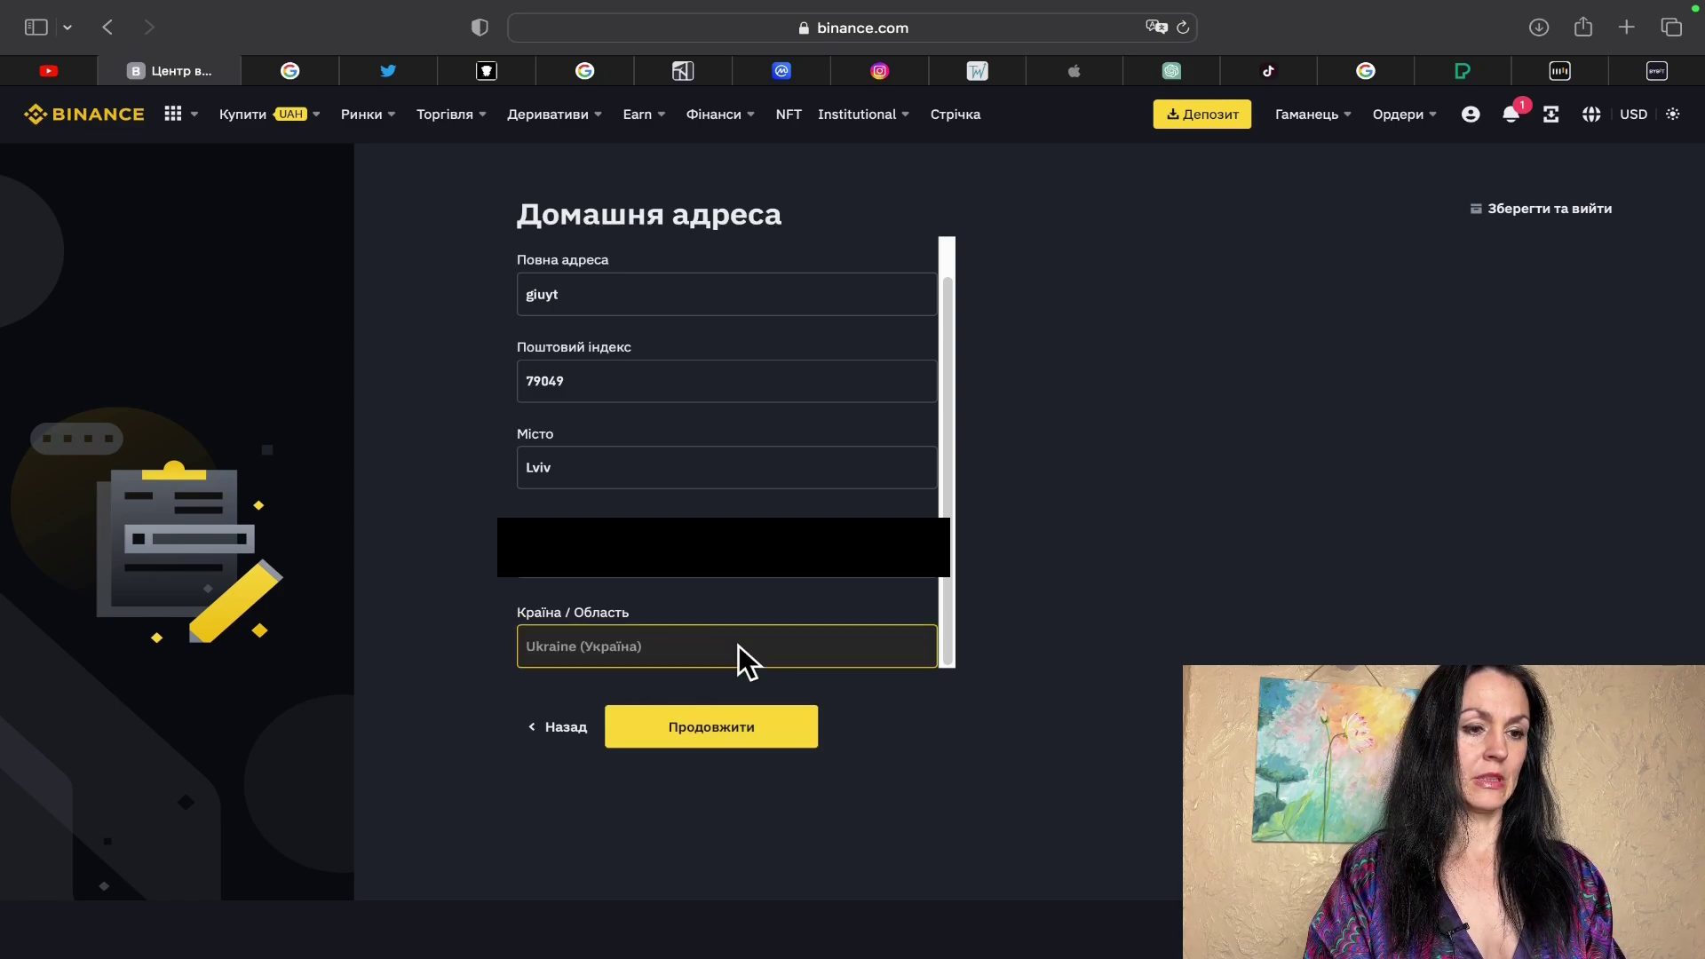
click(721, 724)
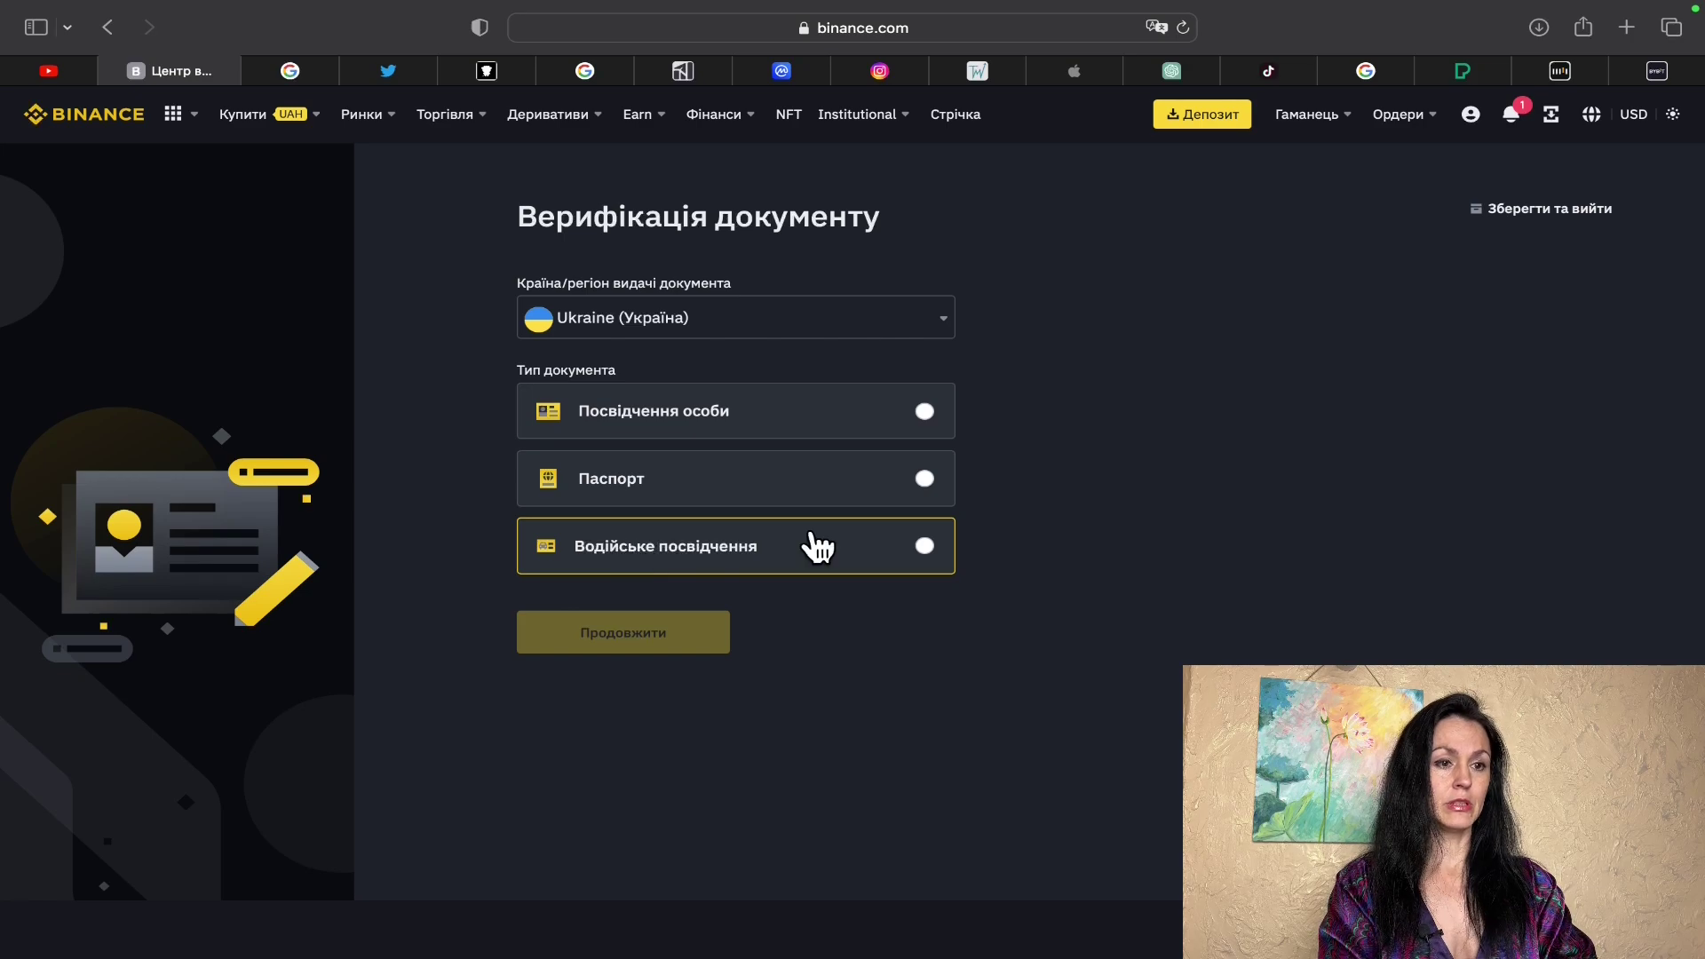
Choose Посвідчення особи as the document type and proceed past the photo instructions
click(905, 434)
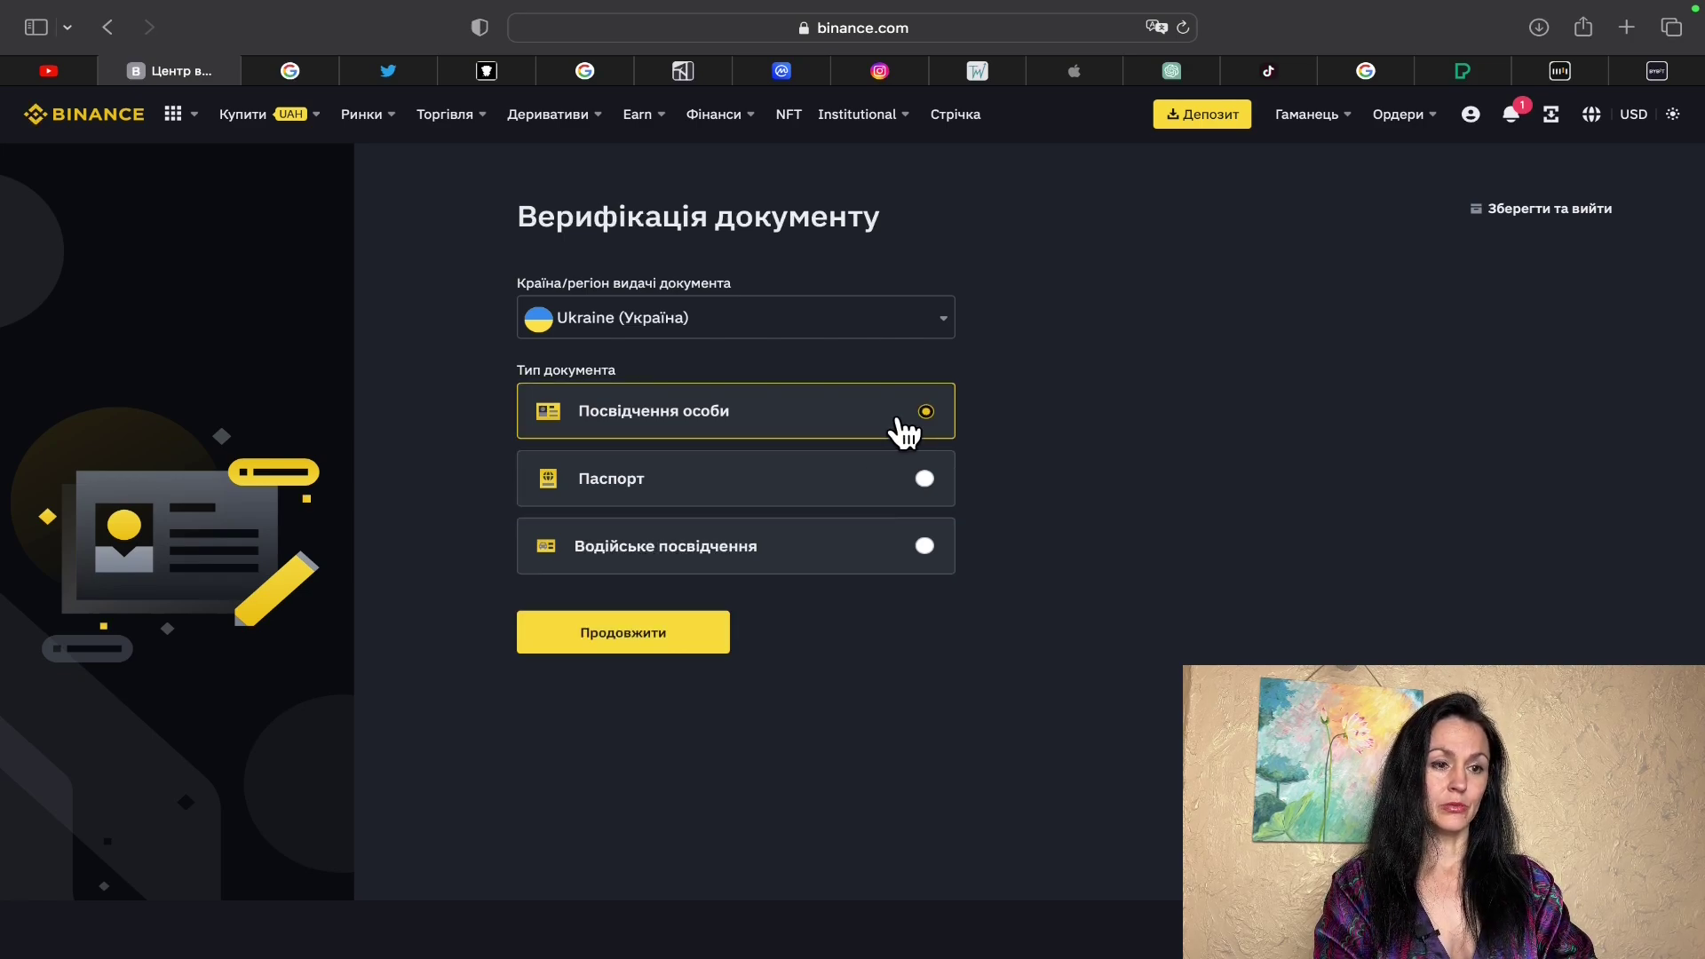
click(668, 632)
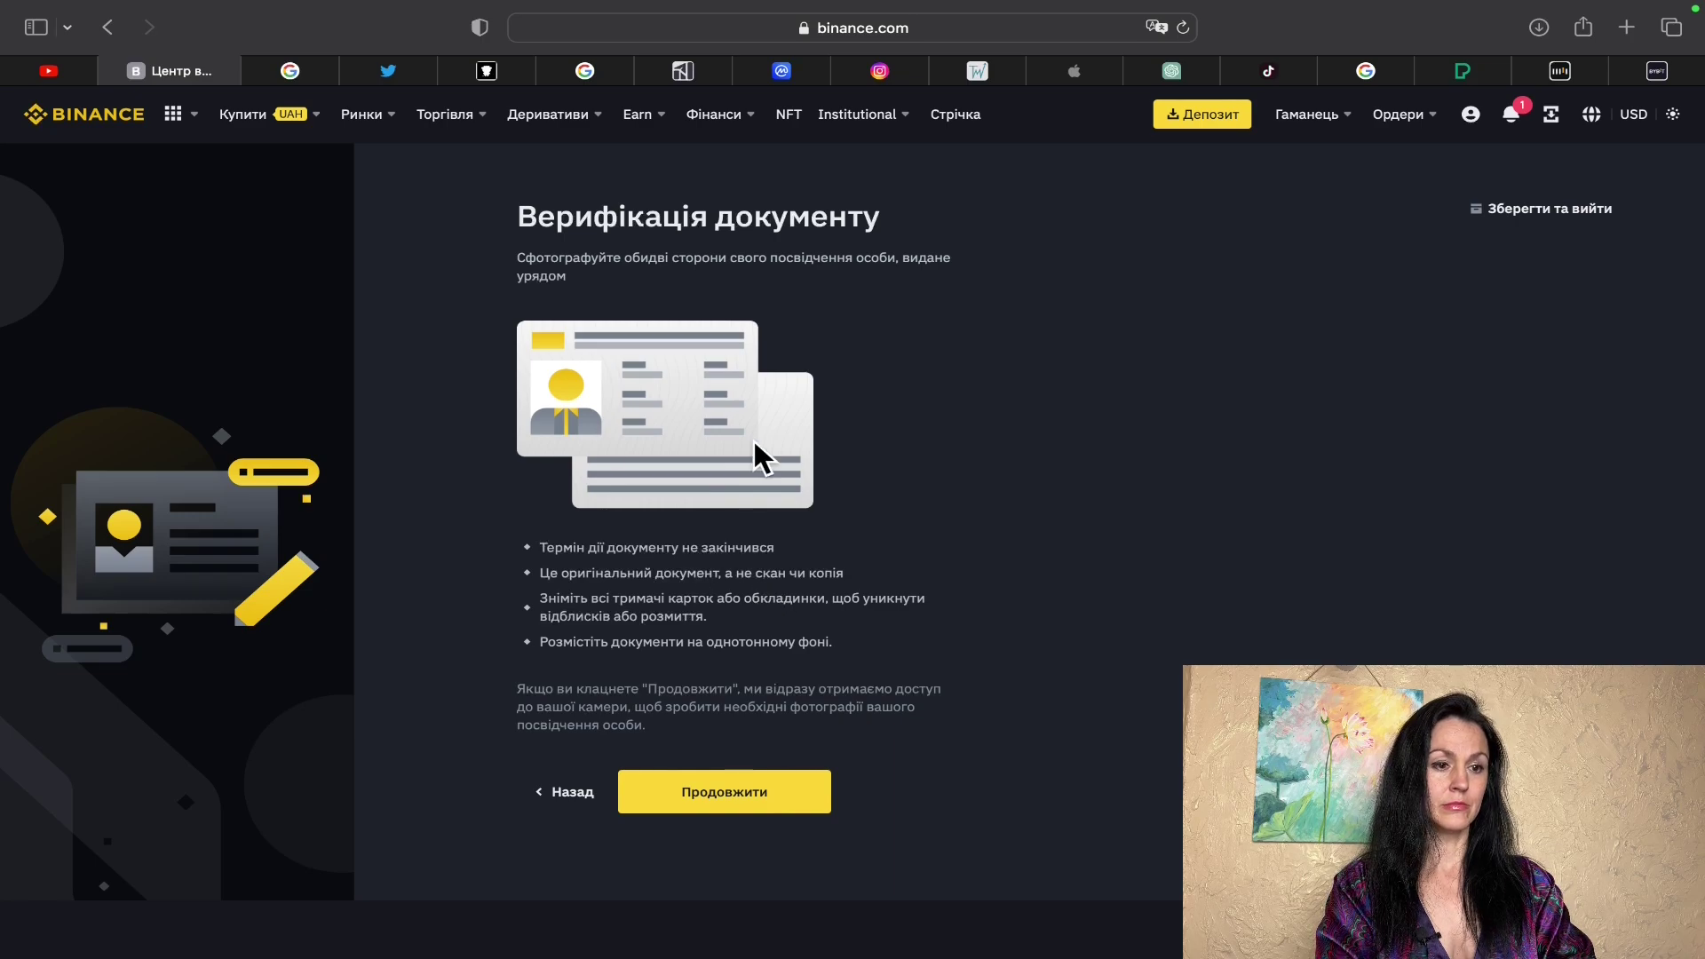
click(750, 799)
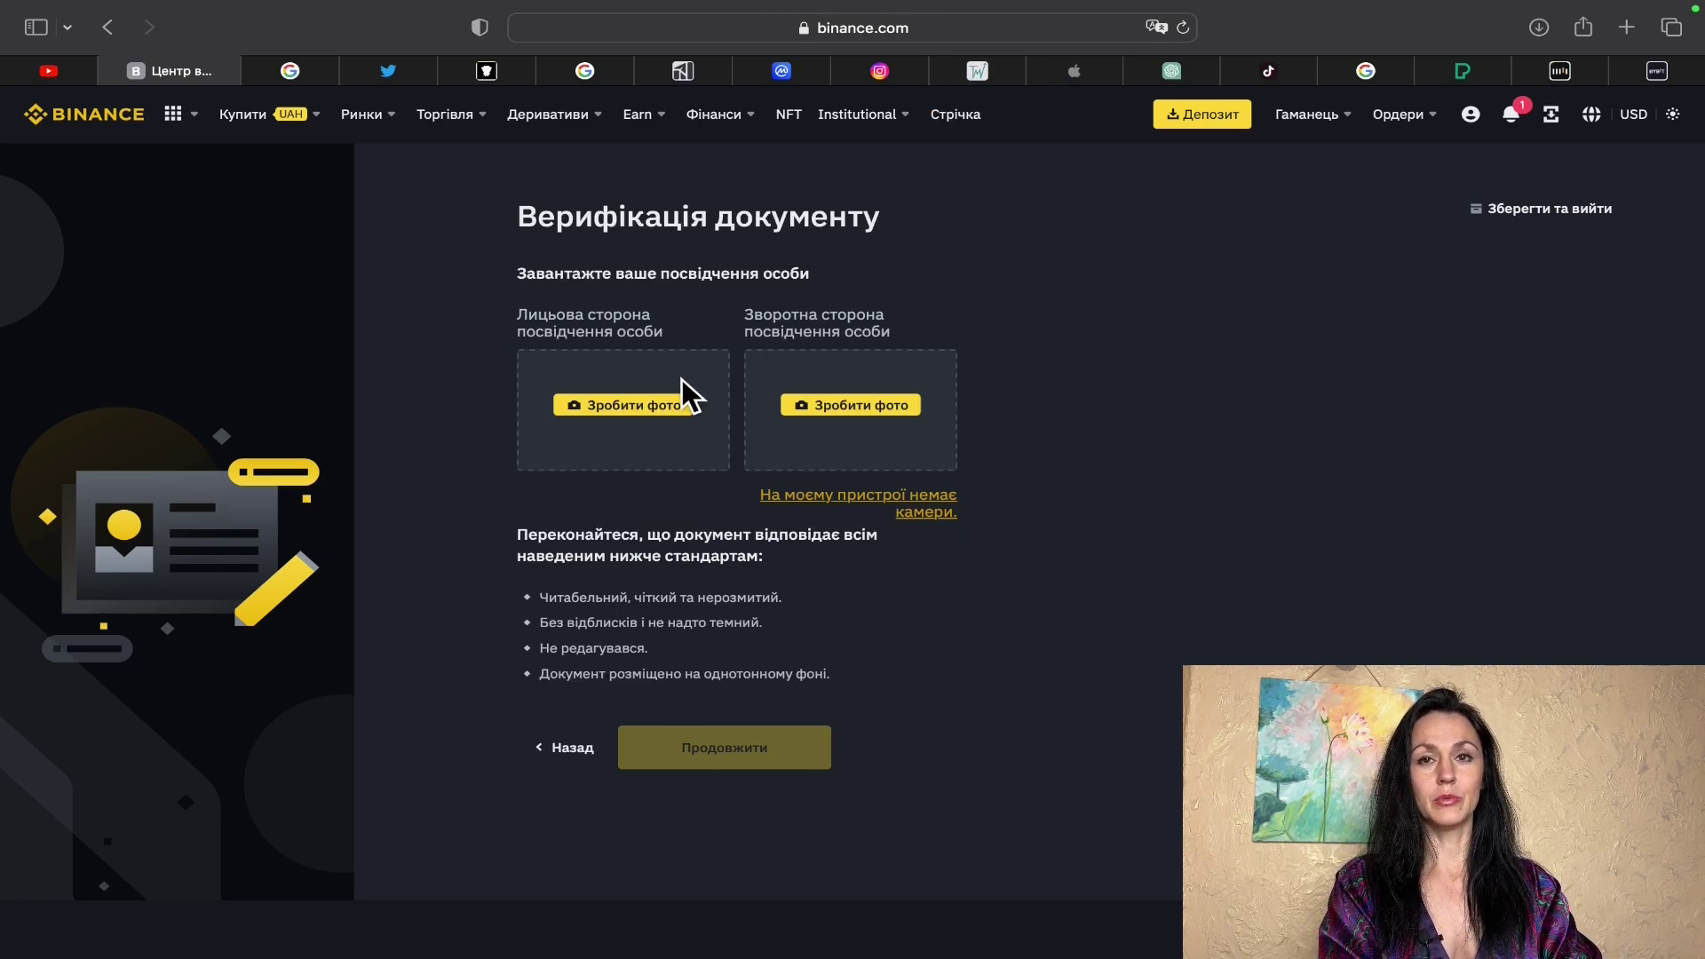
Allow camera access and photograph and accept the front of the ID card
click(632, 403)
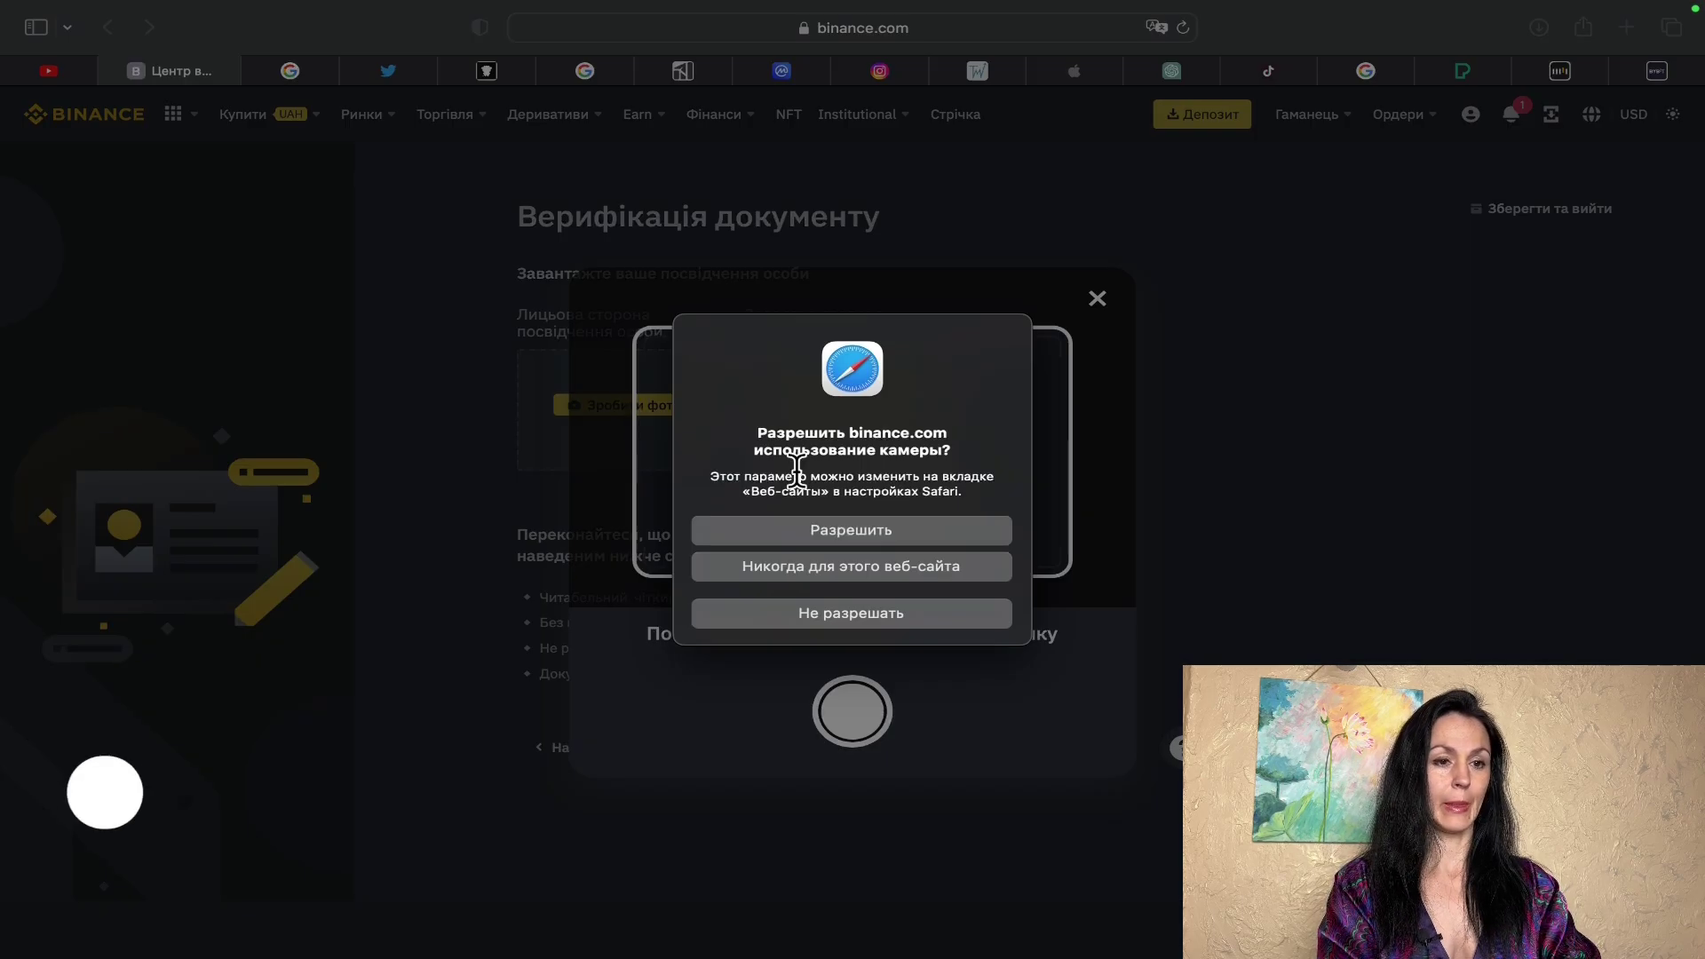
click(853, 526)
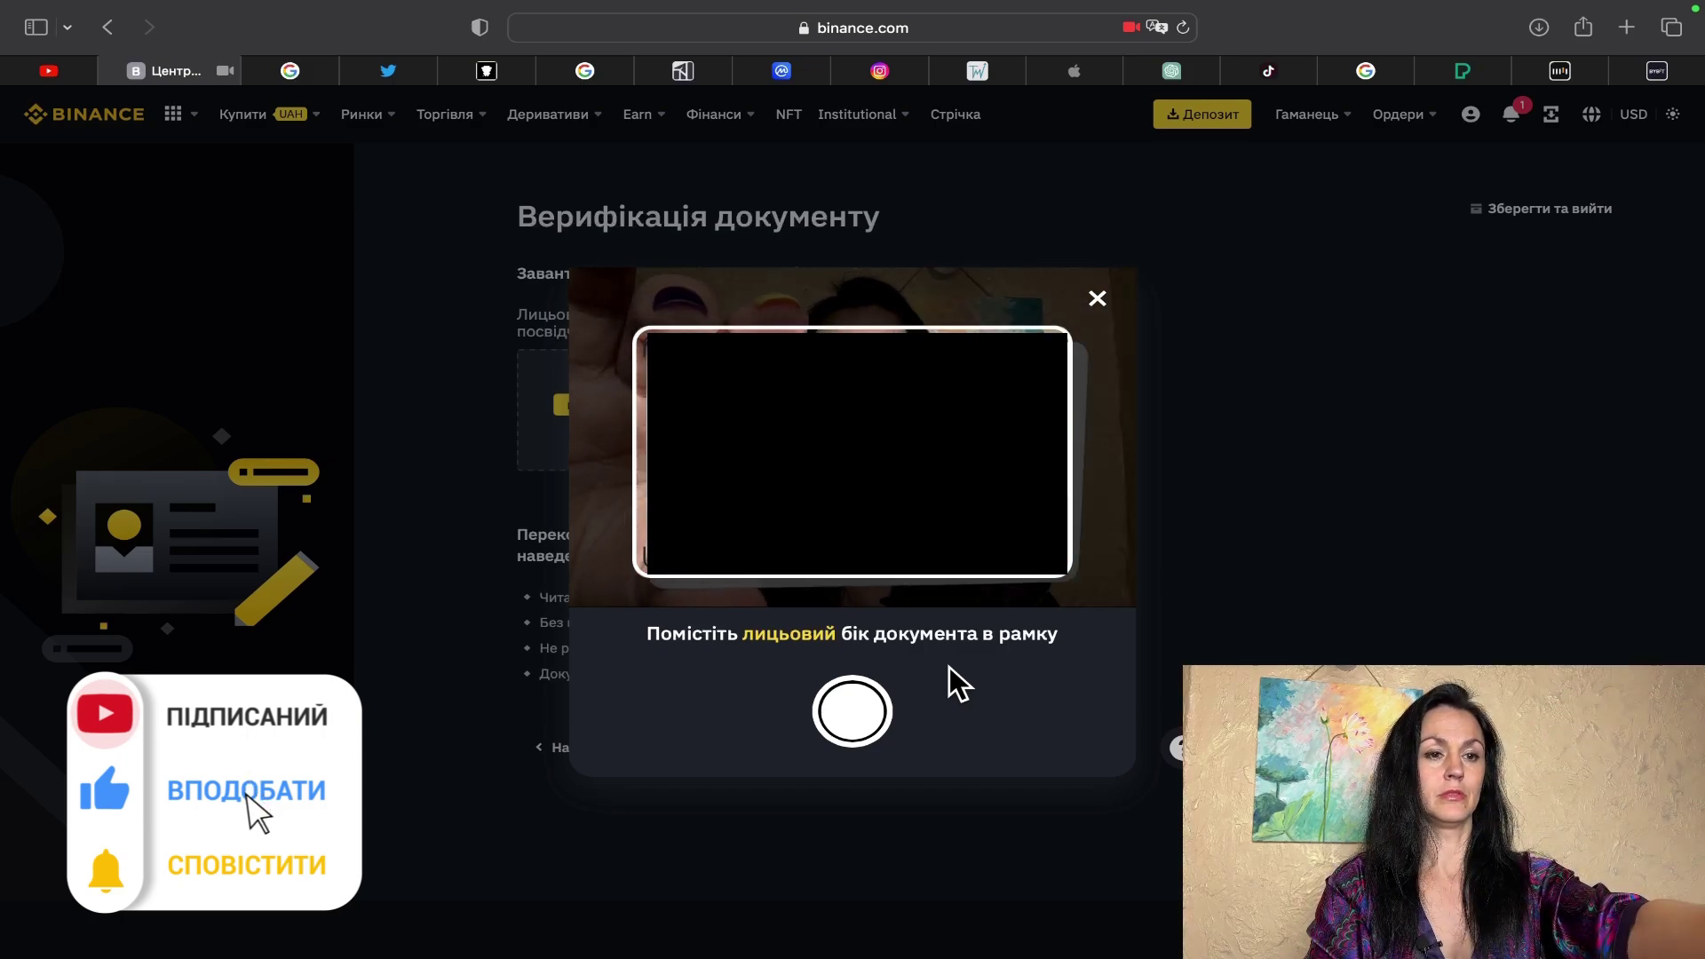
click(854, 706)
click(977, 729)
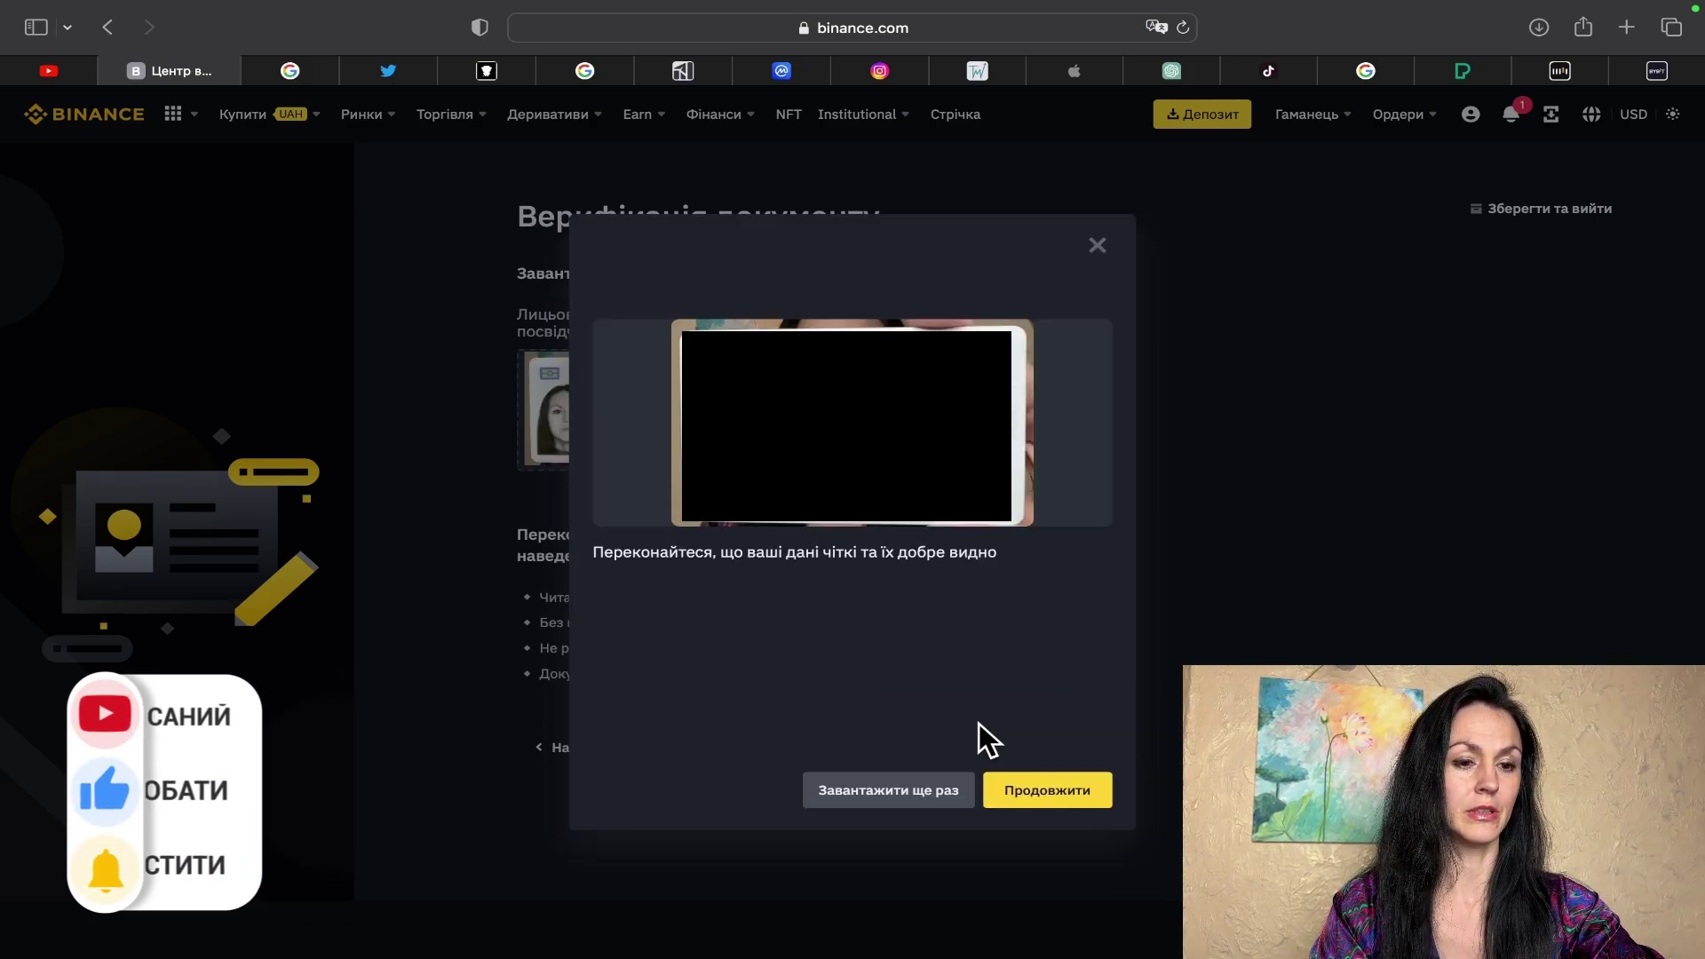
click(1086, 805)
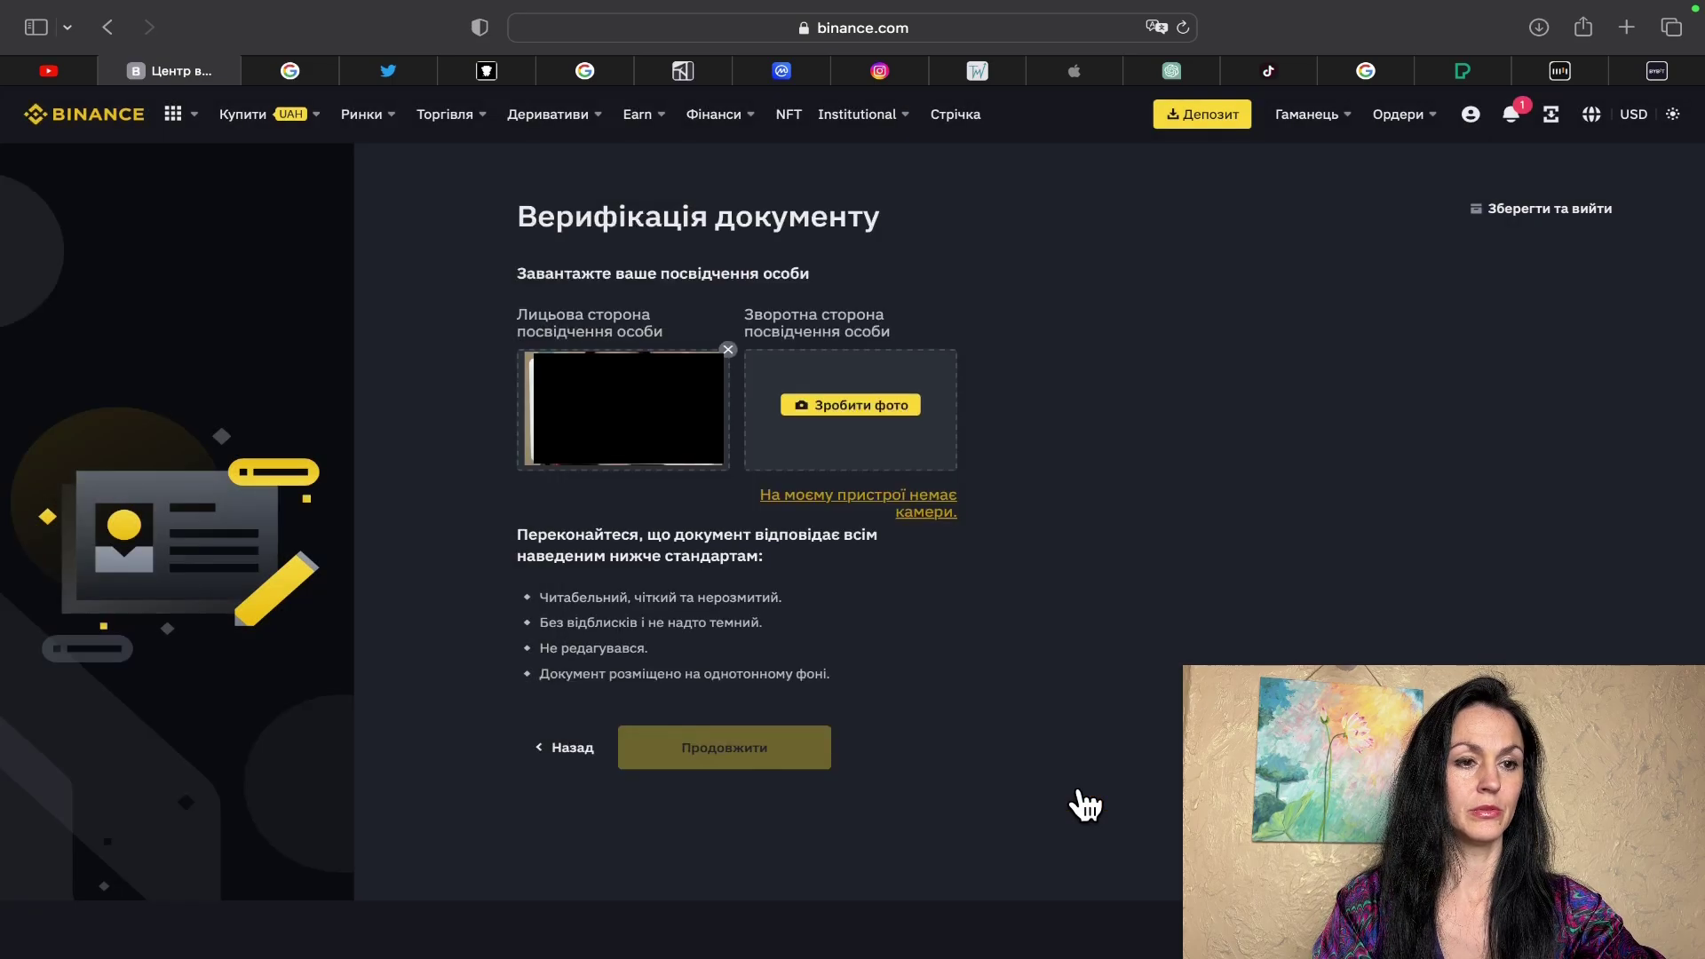
click(855, 435)
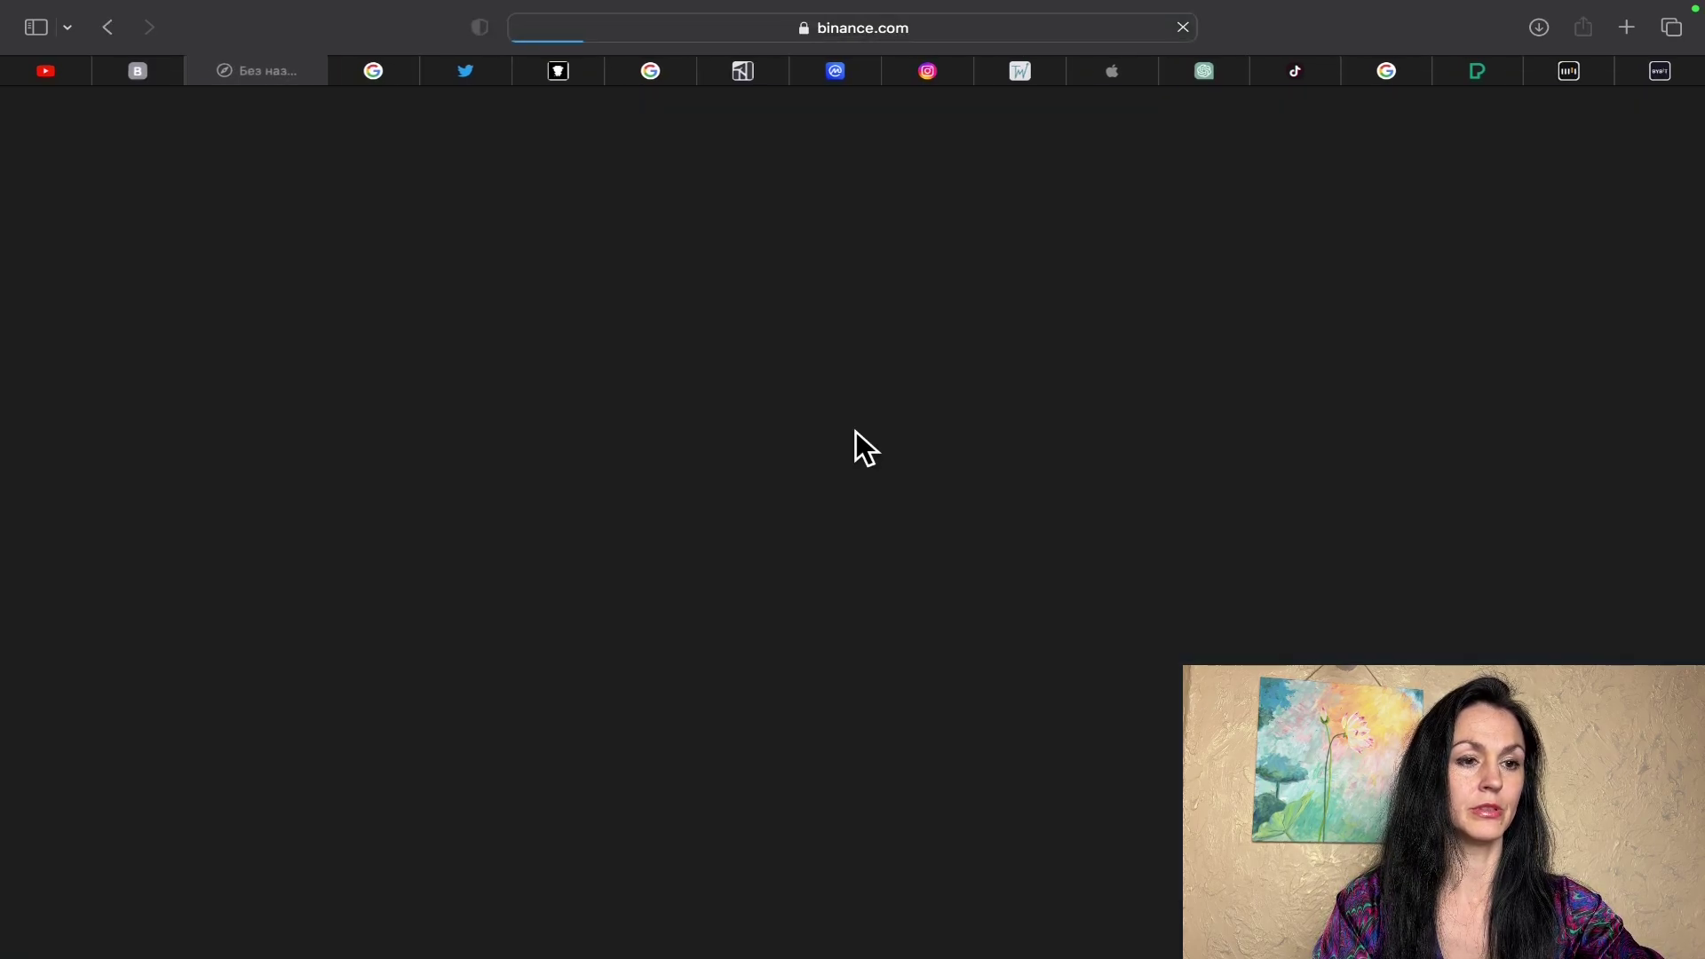
click(197, 53)
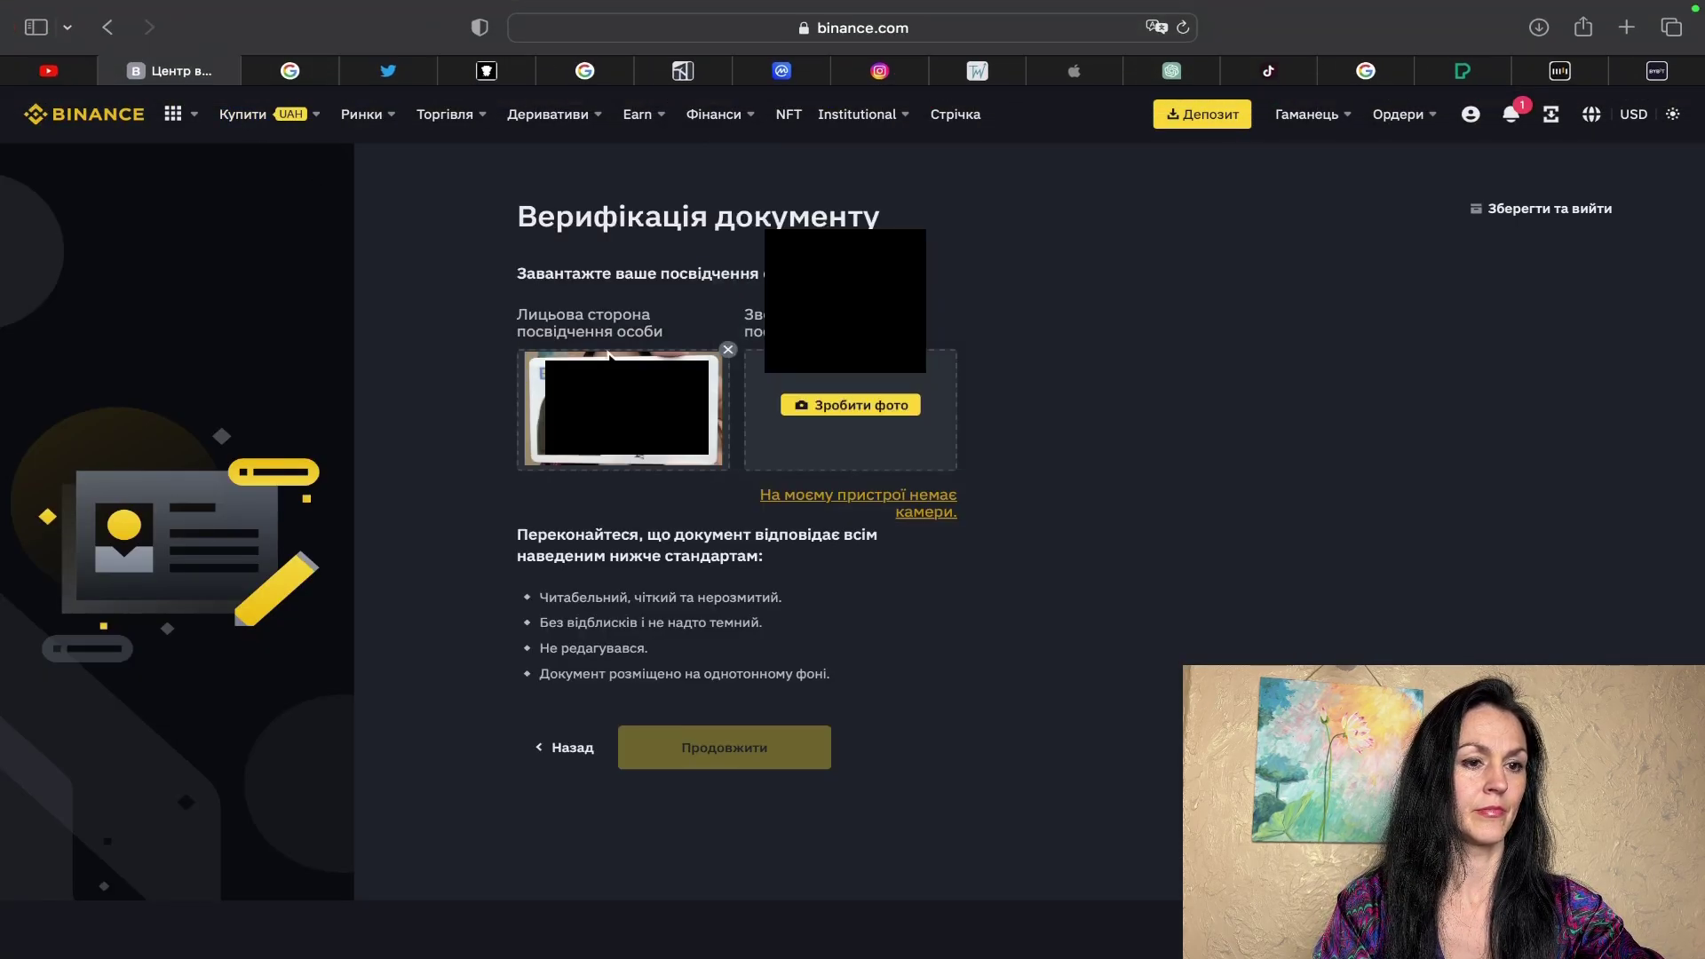
Photograph and accept the ID card's back side, then submit both photos
click(875, 405)
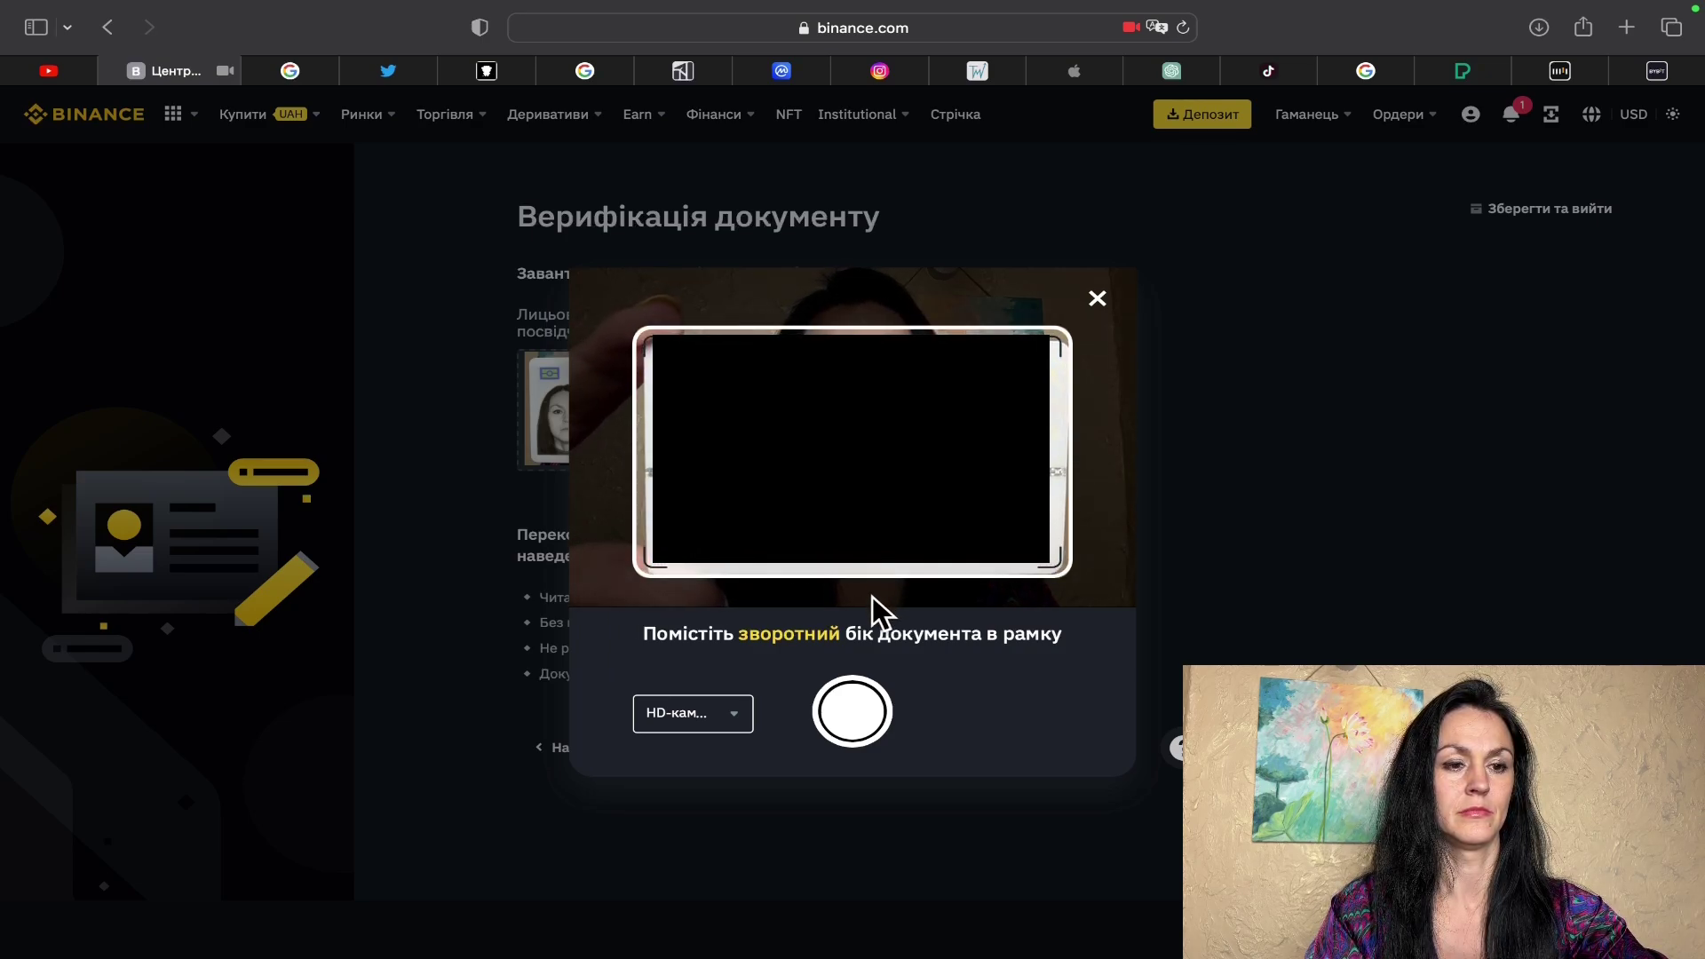
click(854, 710)
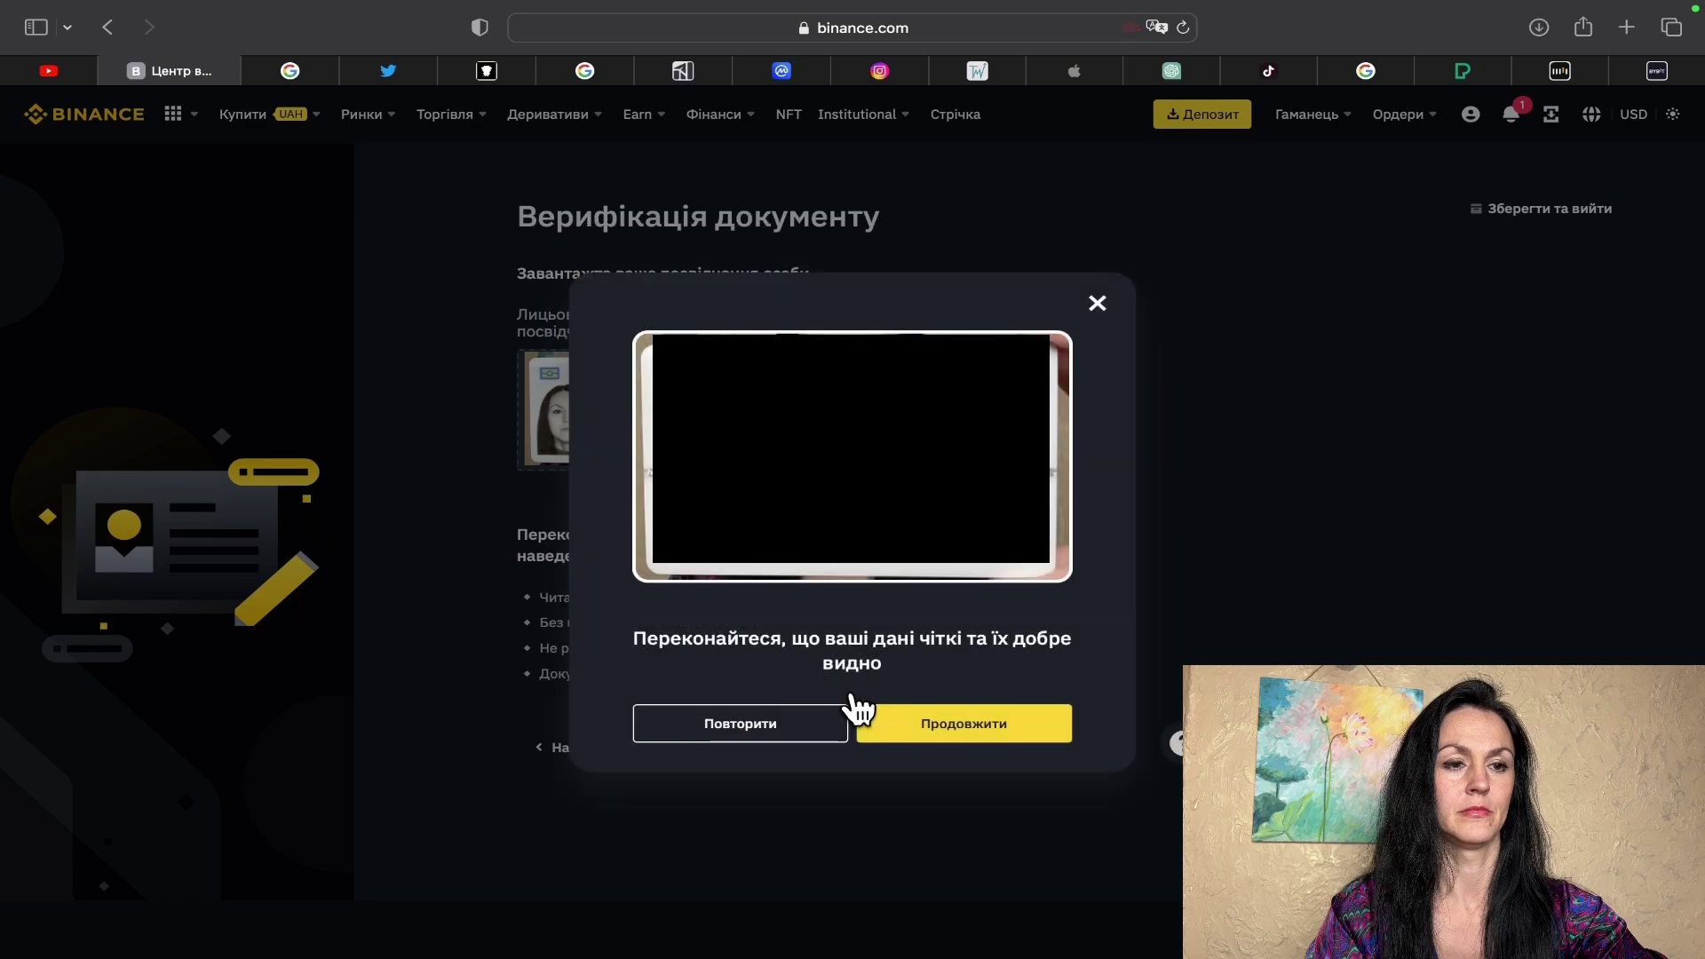
click(1002, 730)
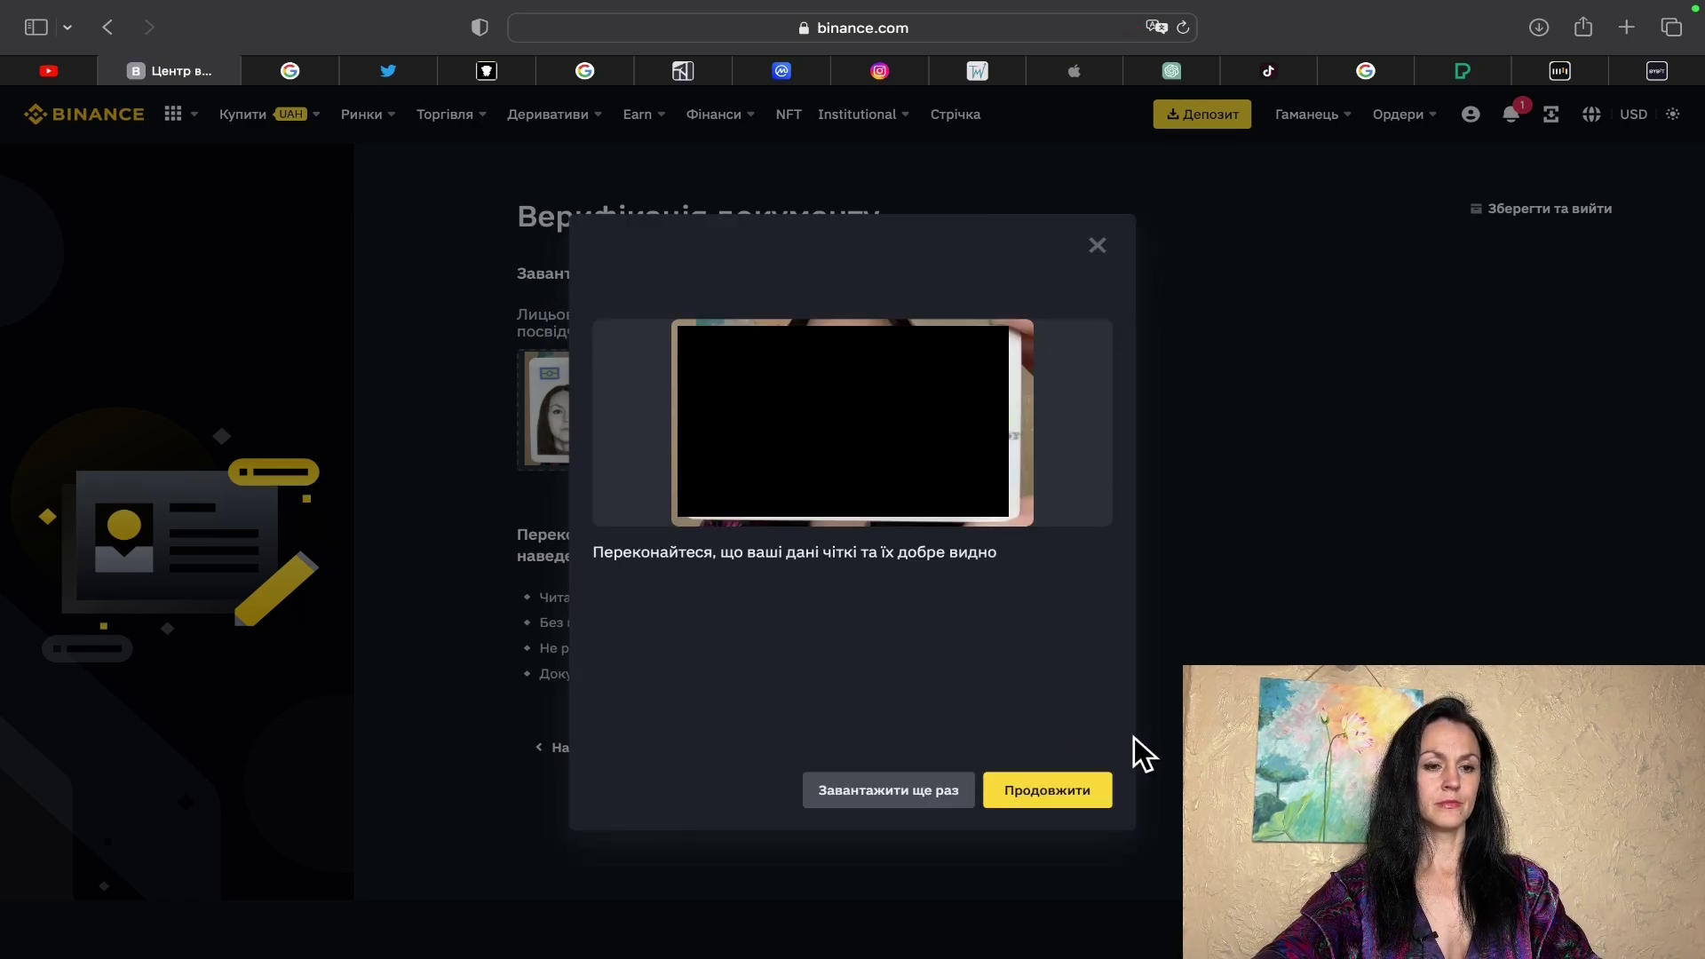
click(1072, 790)
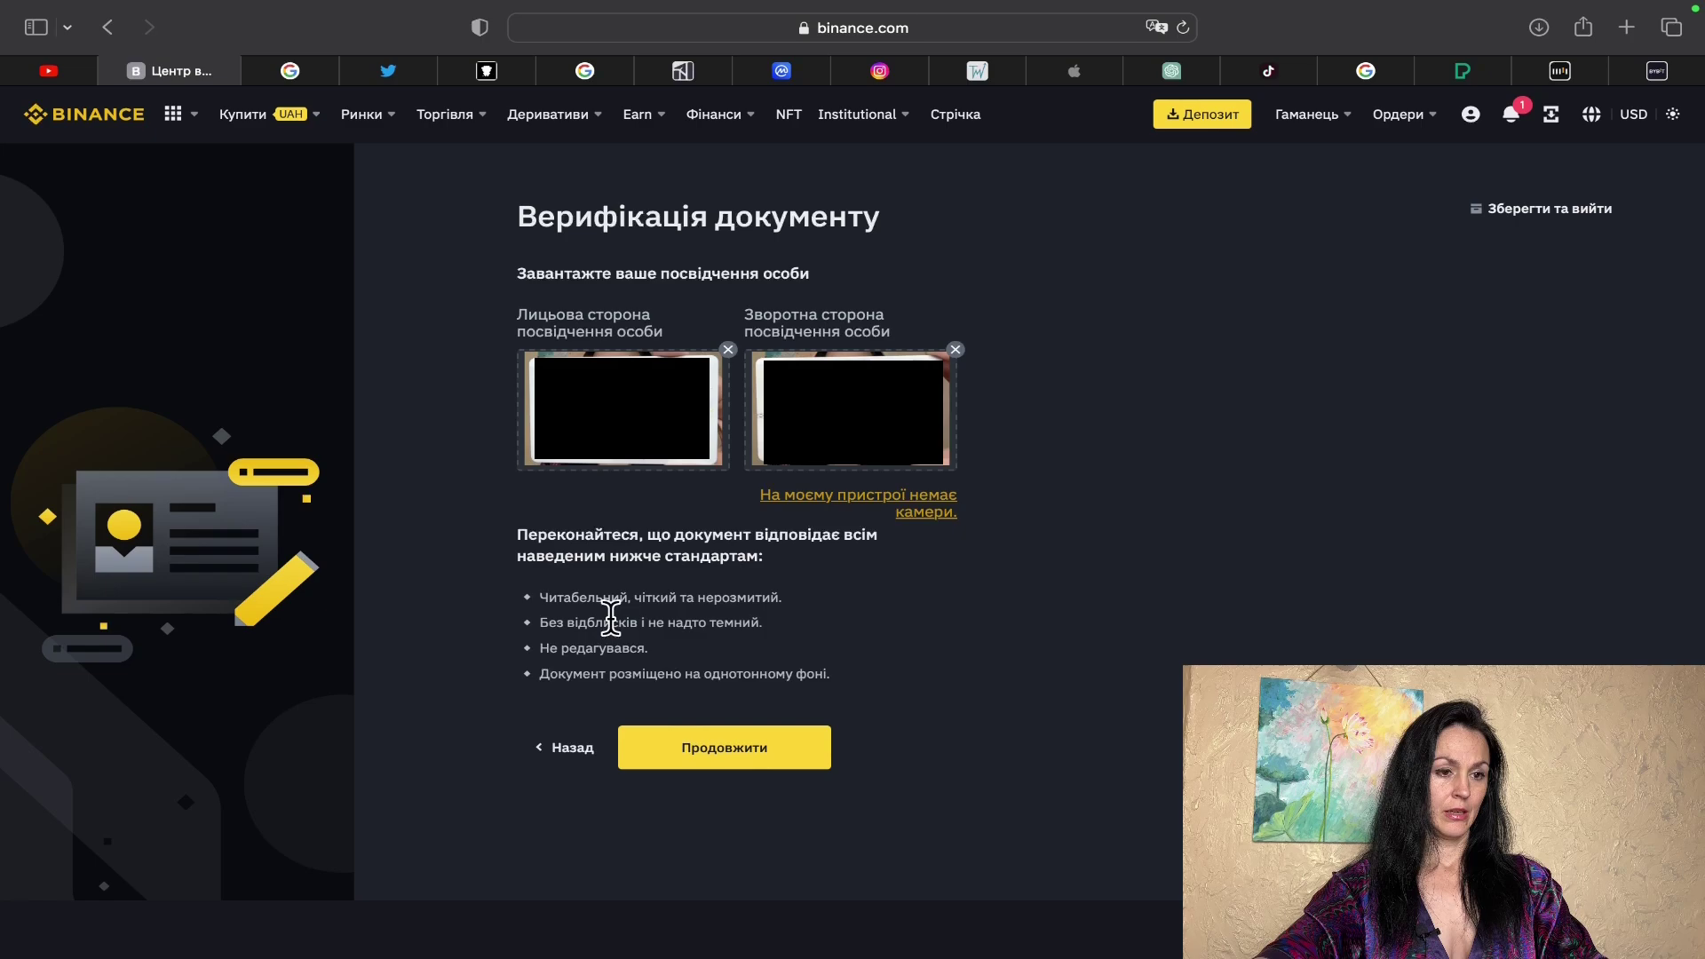
click(724, 751)
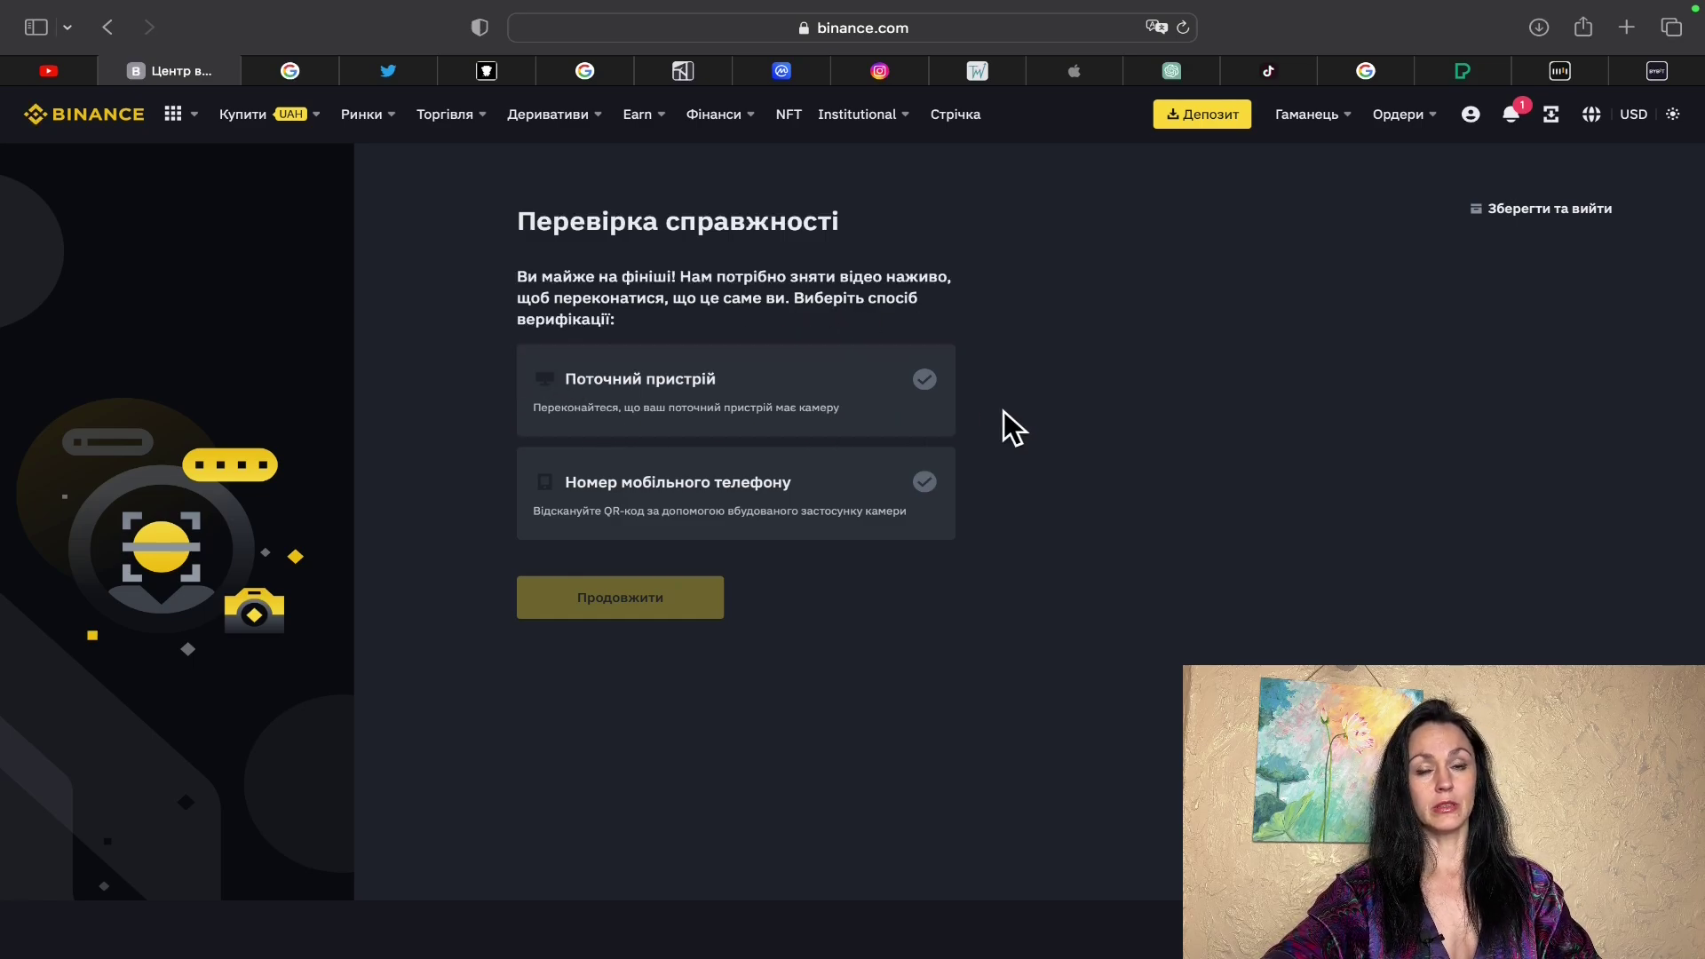
Run the live face check on the current device, retrying after a failure, then return home
click(793, 406)
click(658, 598)
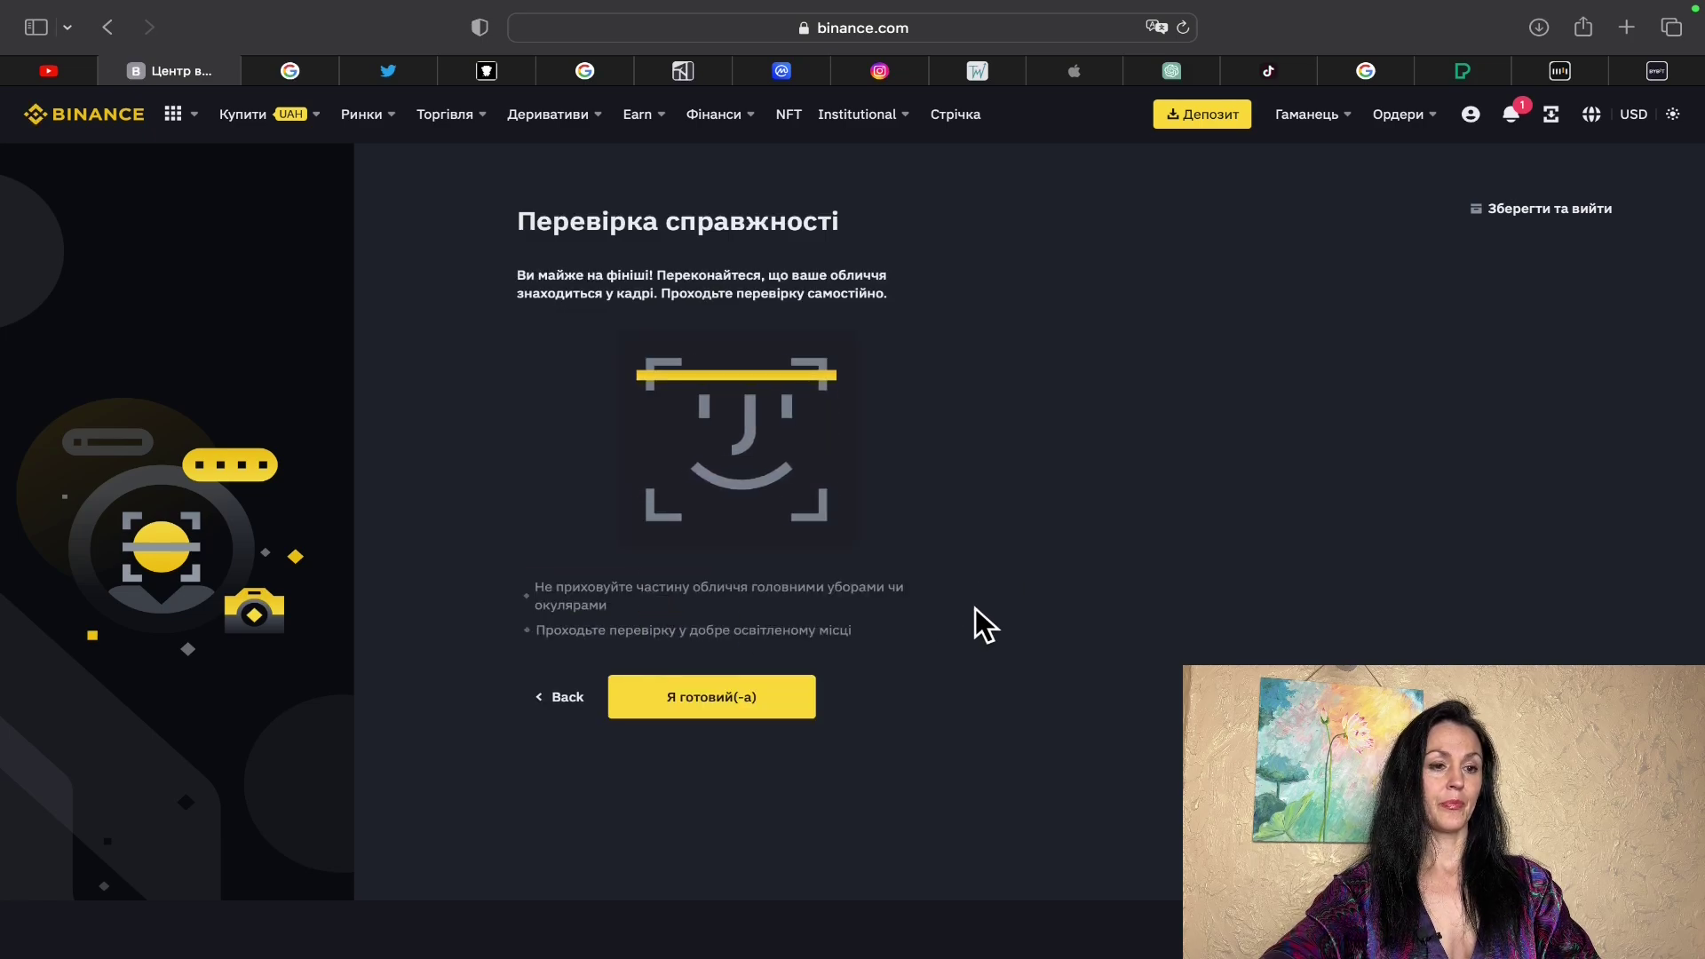
click(755, 697)
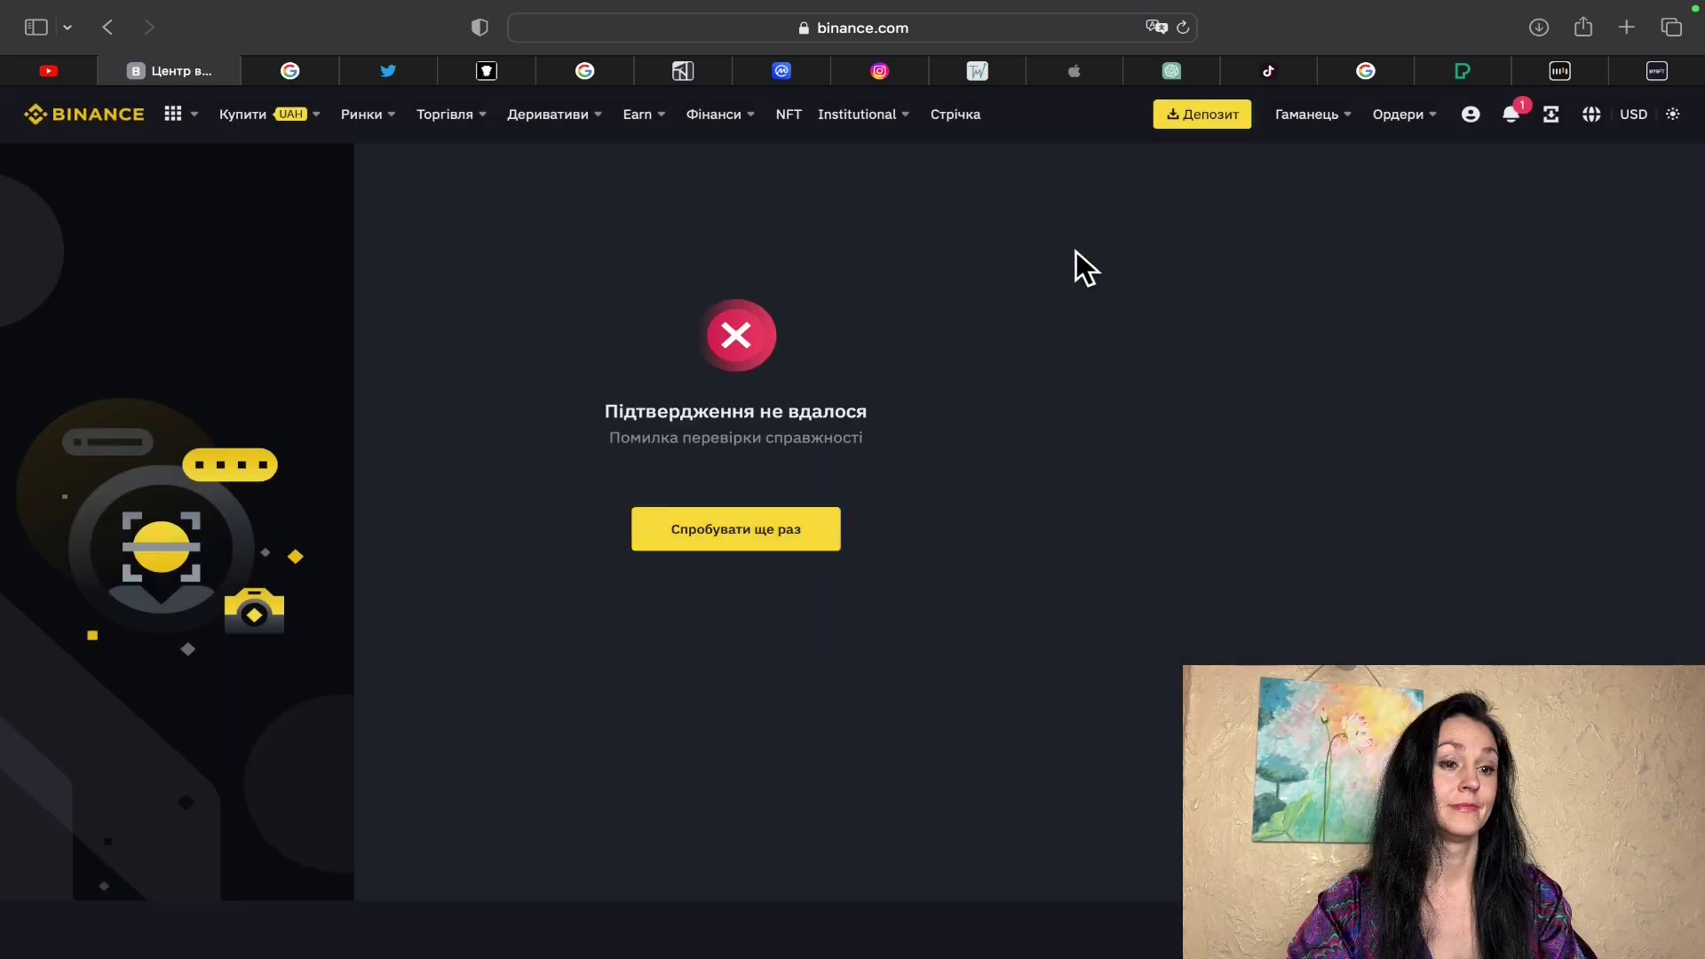
click(735, 529)
click(821, 743)
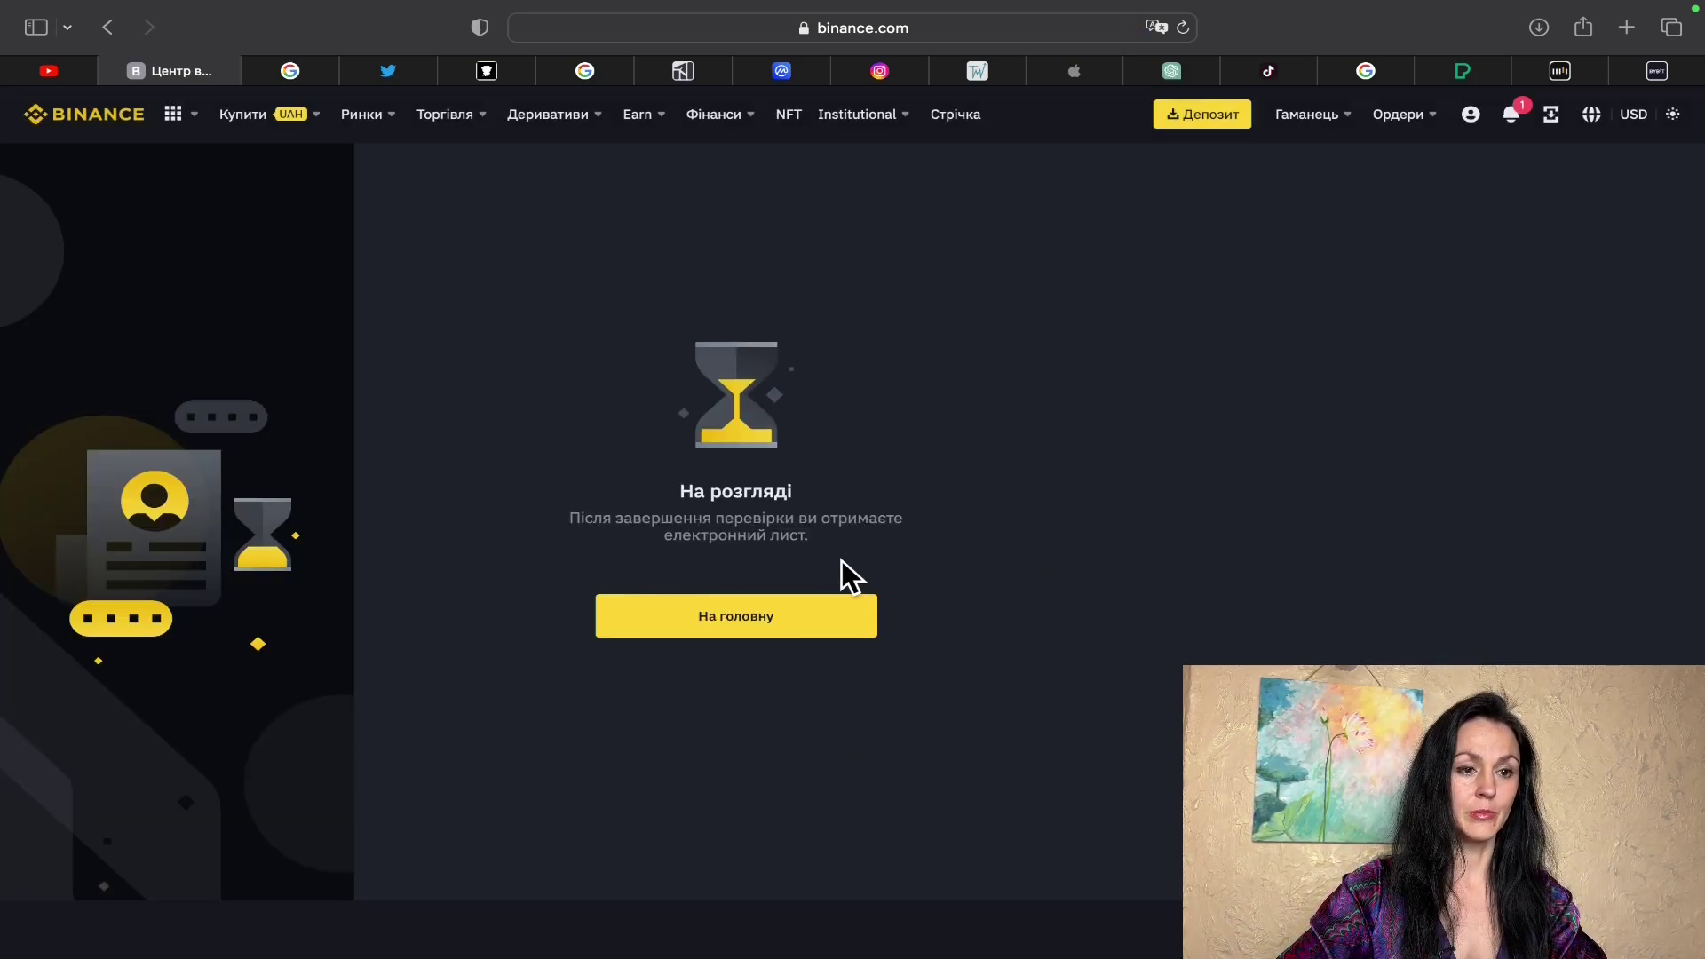
click(735, 626)
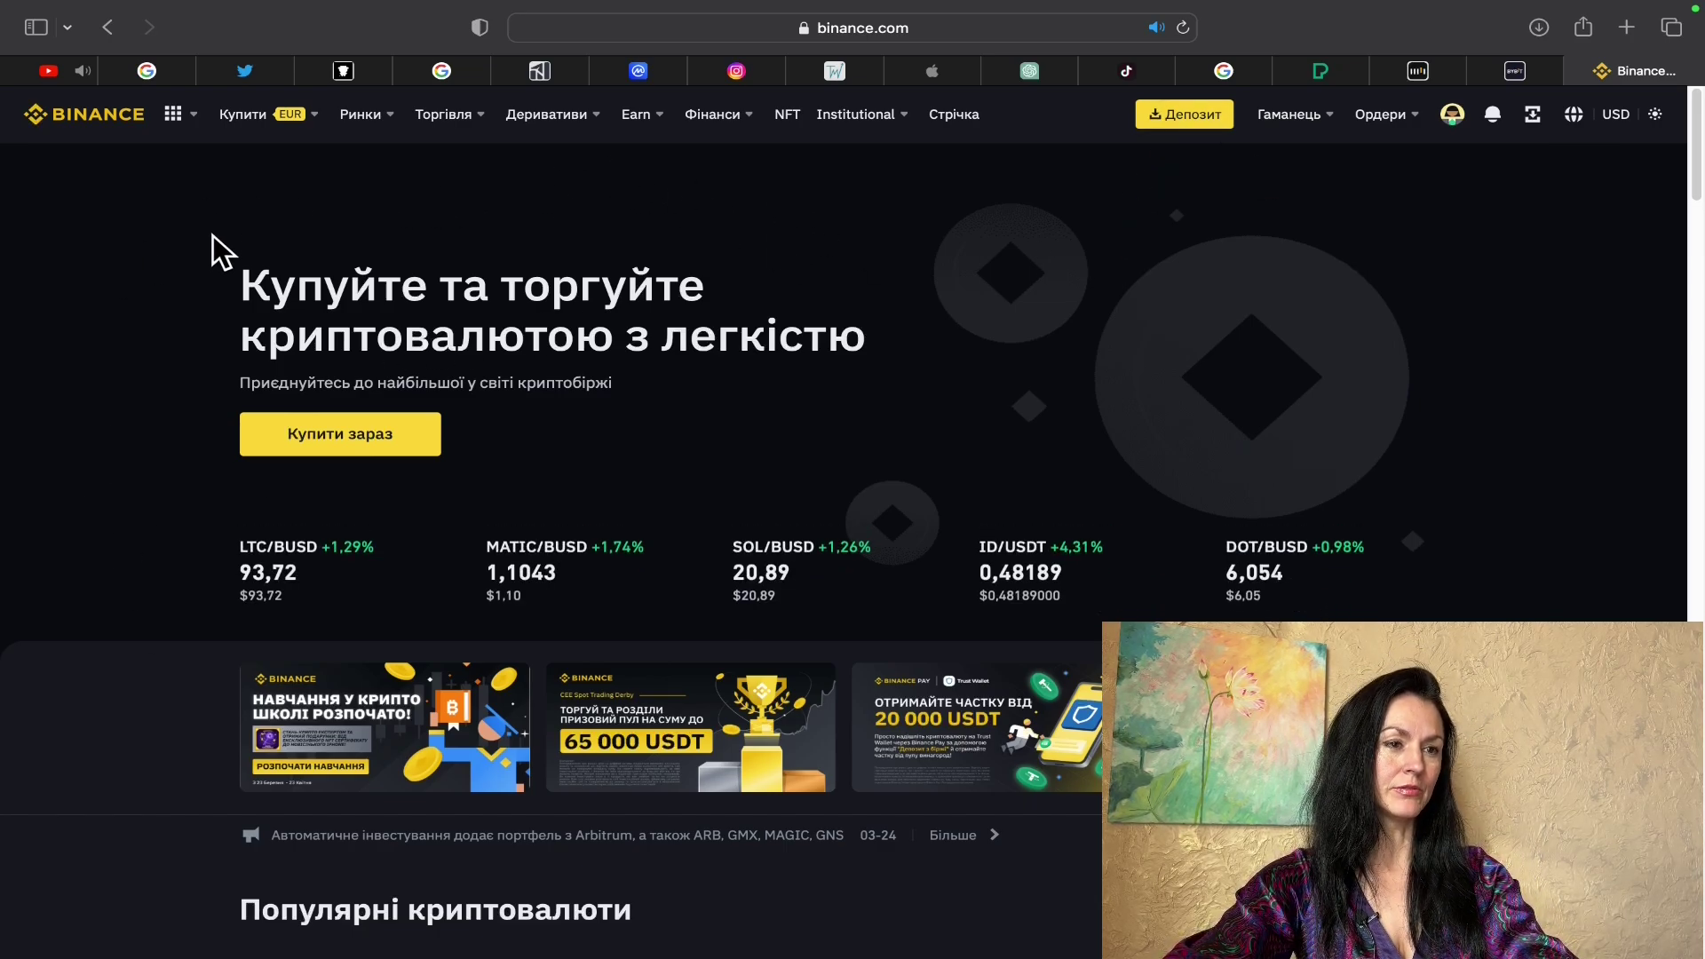
Show the Купити menu's crypto payment options
mouse_move(298, 132)
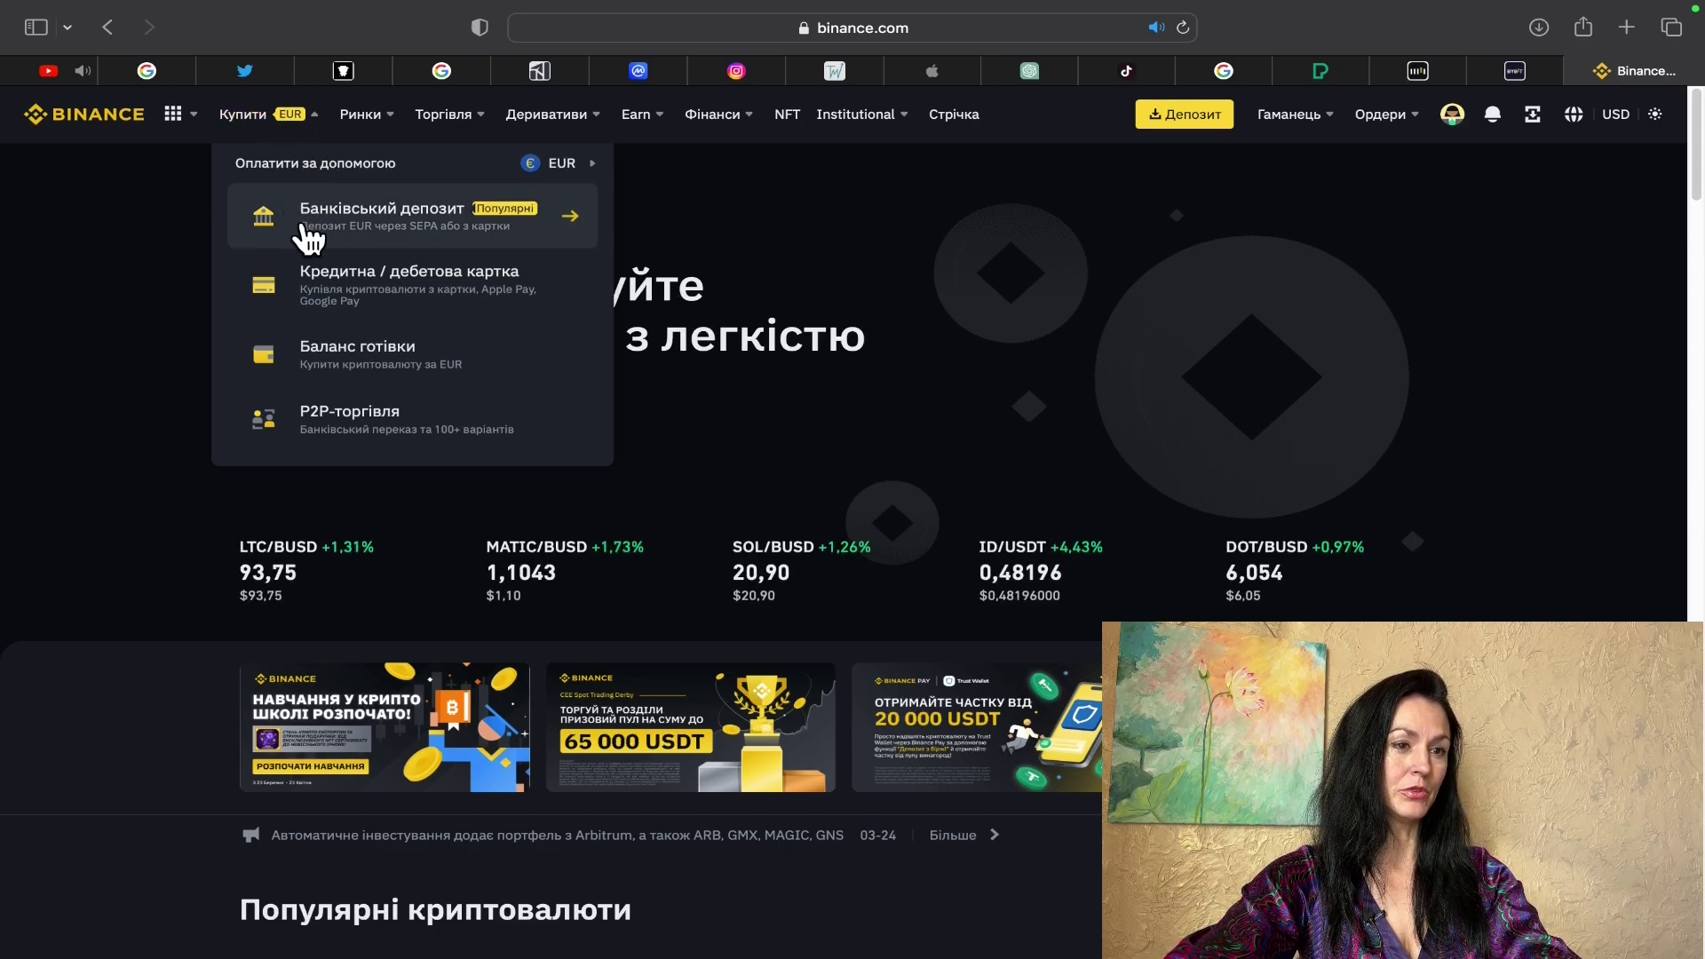
Open Банківський депозит and set the deposit currency to UAH
click(383, 243)
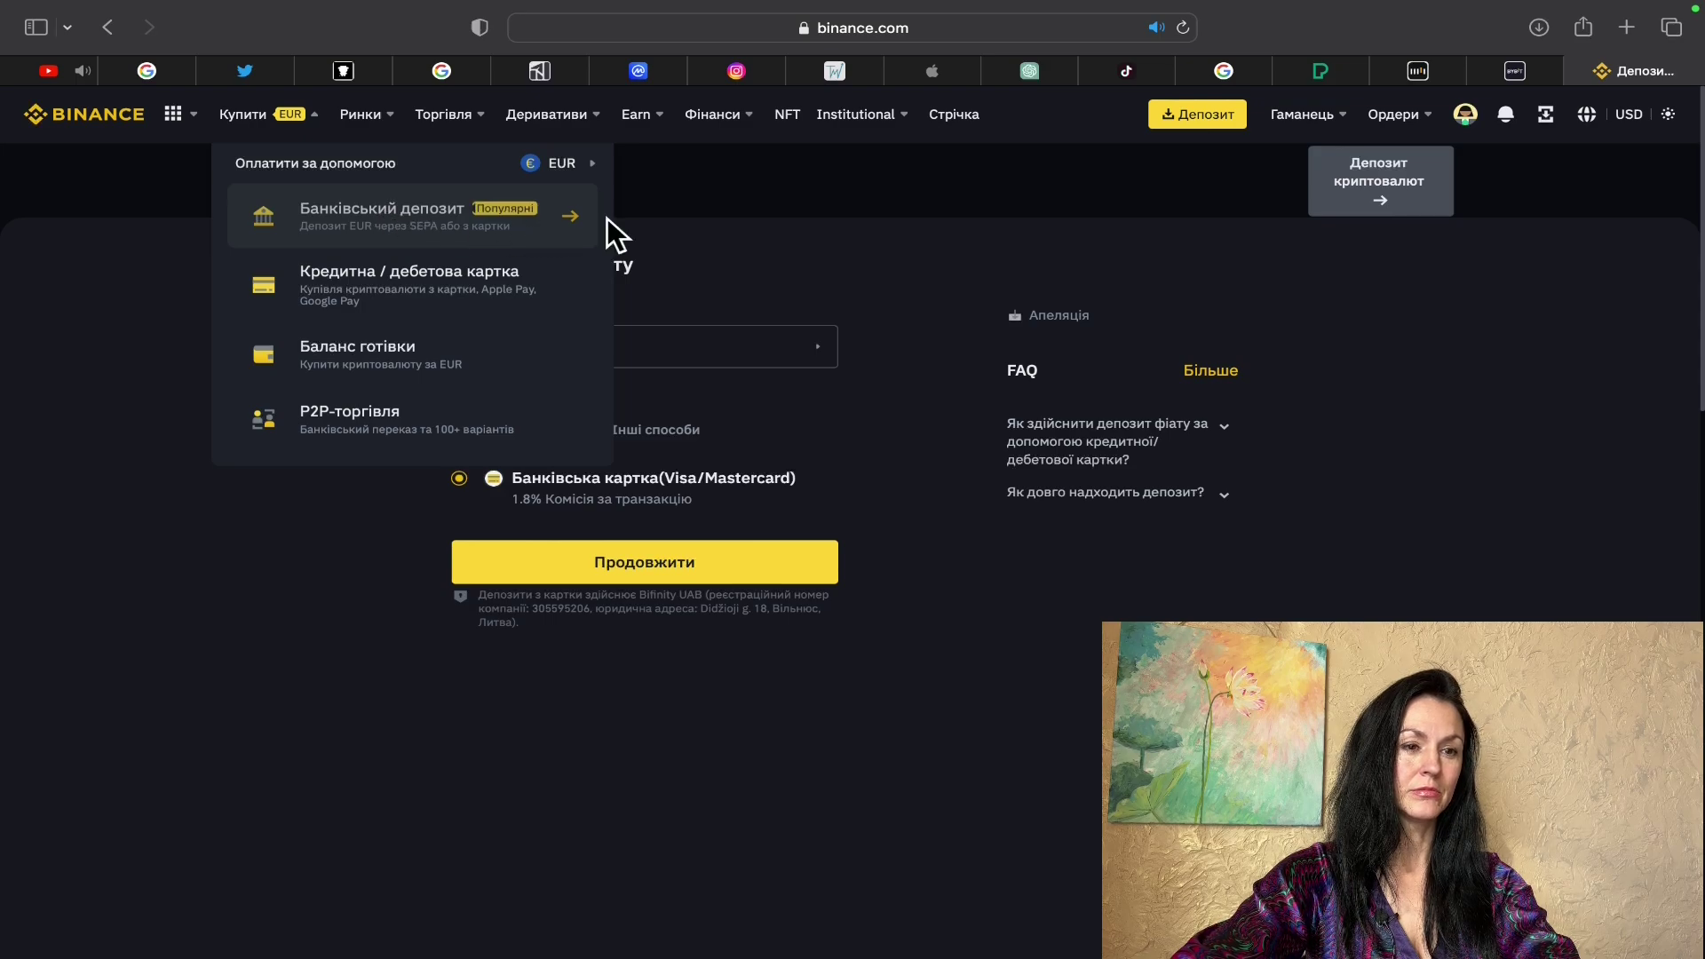
click(819, 363)
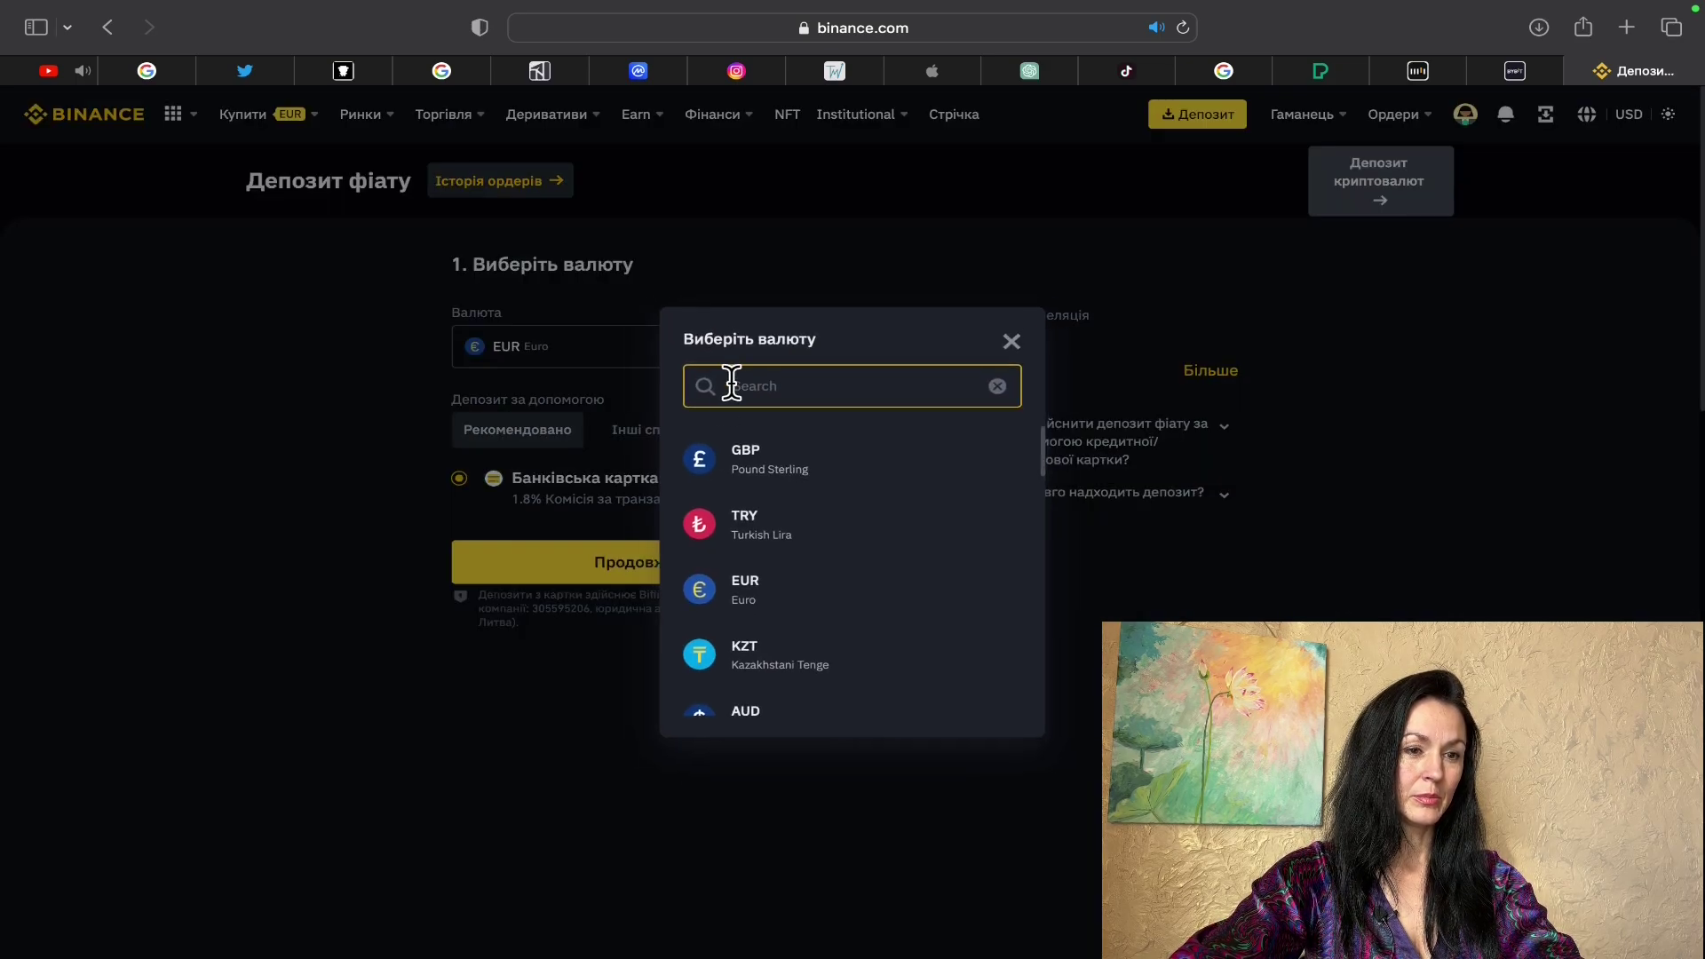
scroll(803, 529, down, 3)
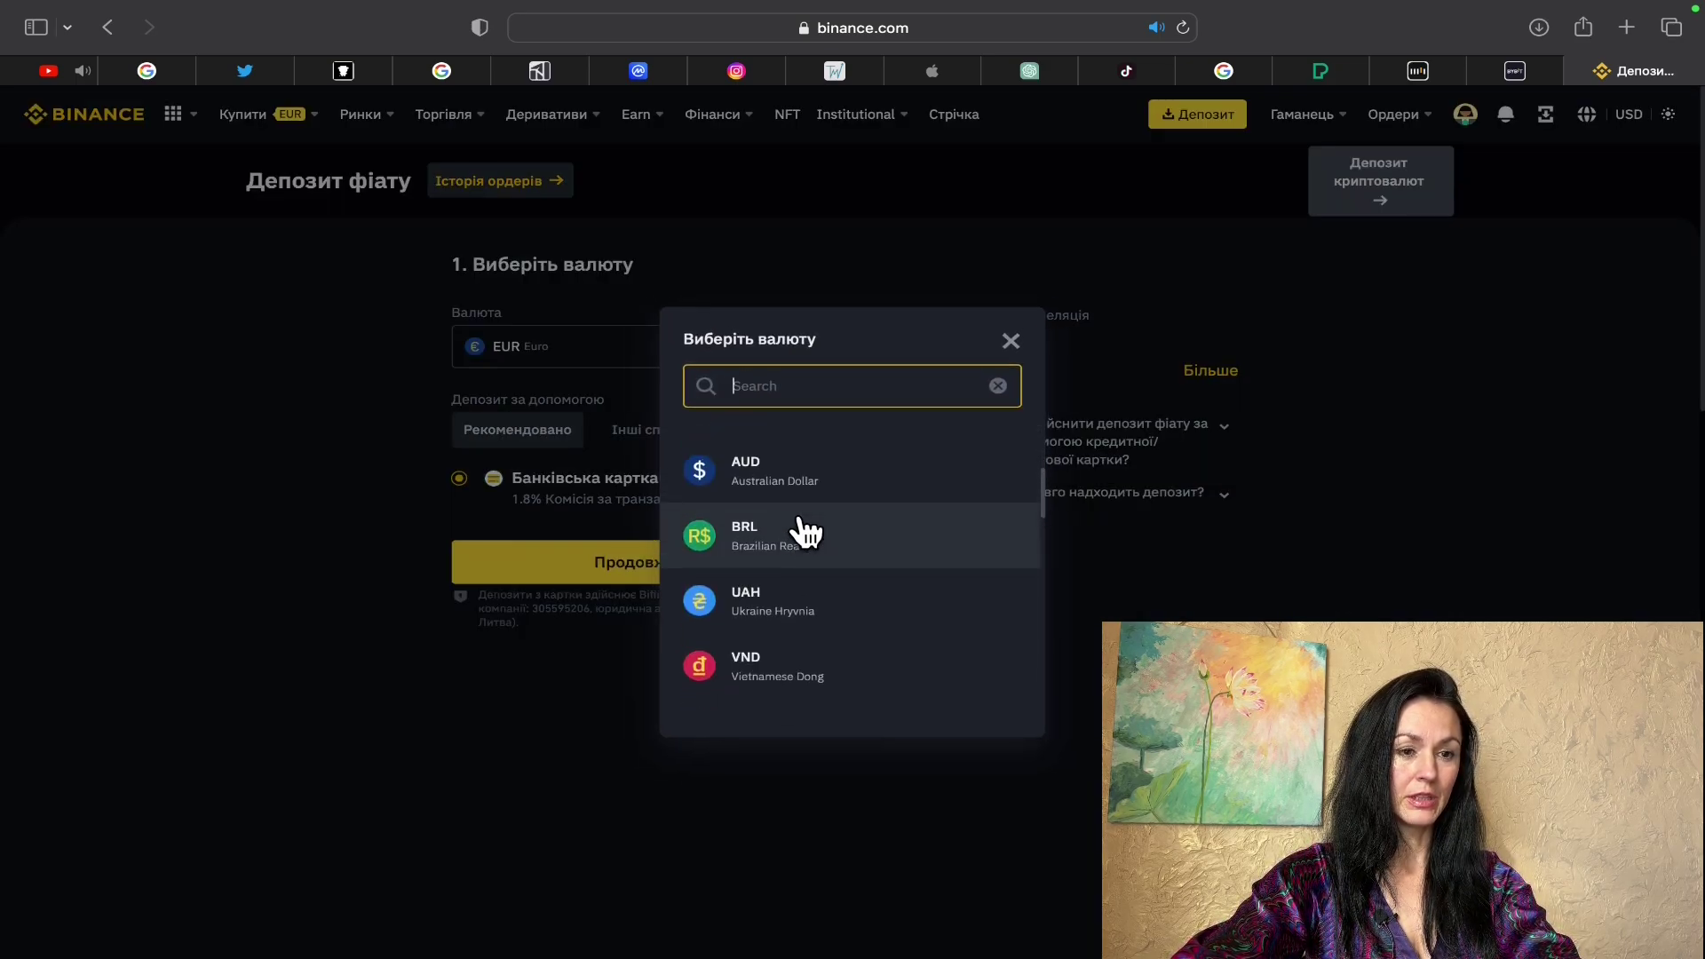
click(781, 595)
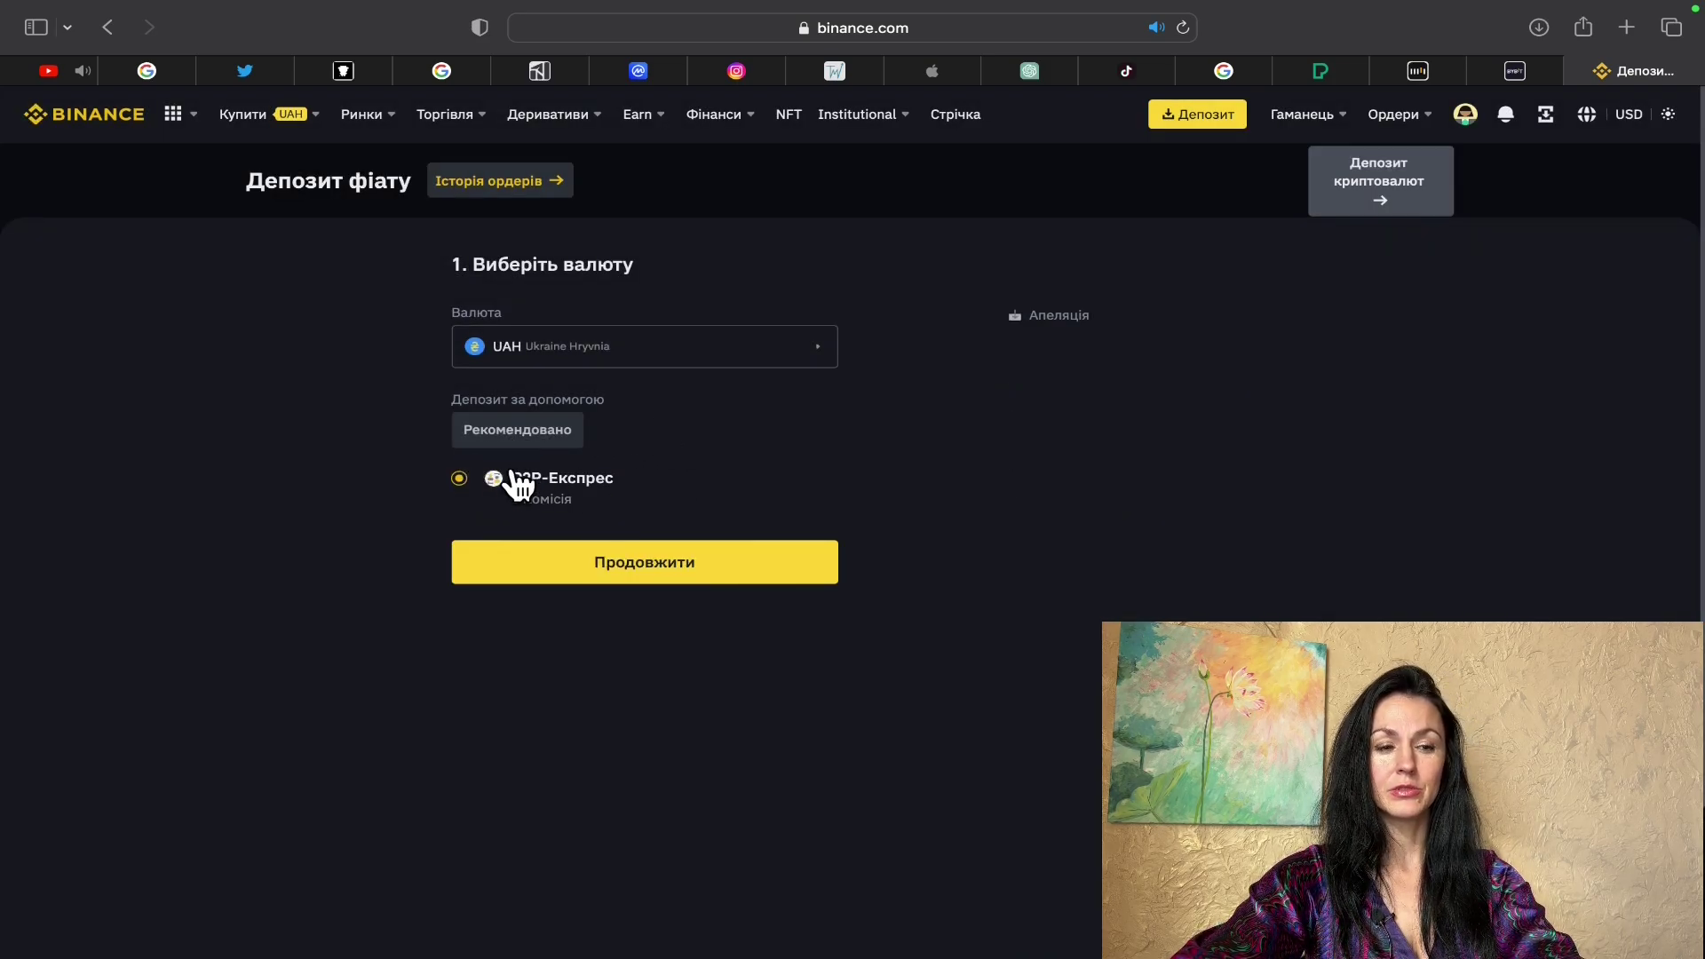
On P2P Express, switch the coin to receive from BUSD to USDT
click(708, 576)
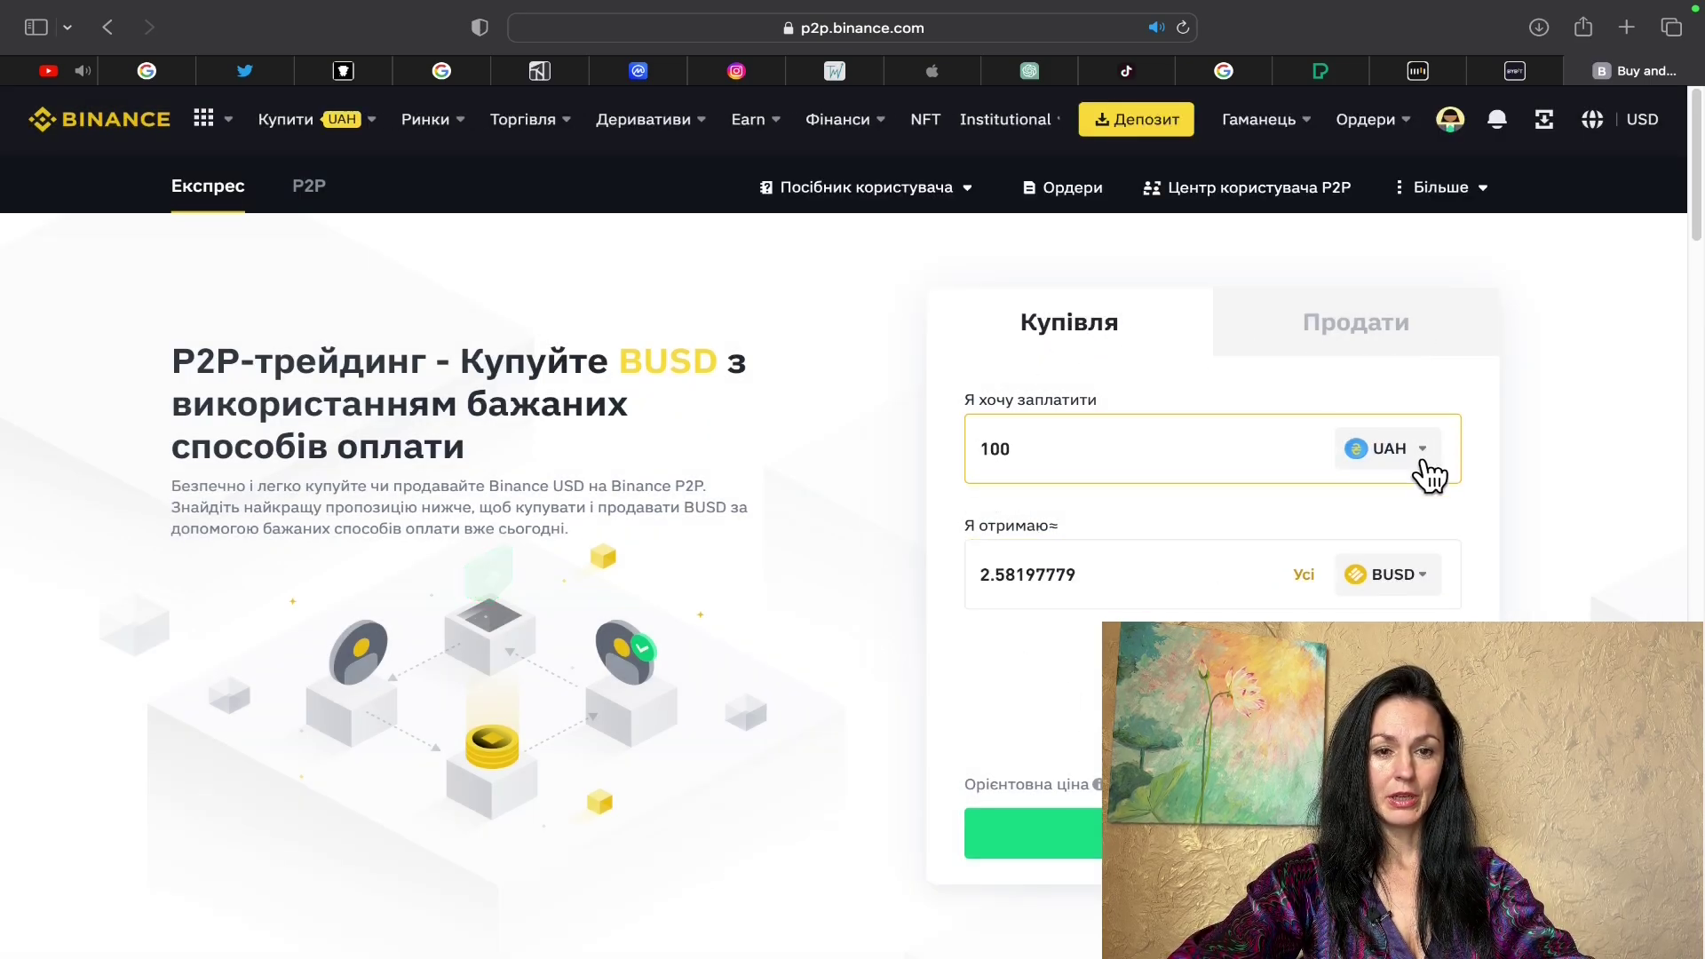
click(1420, 584)
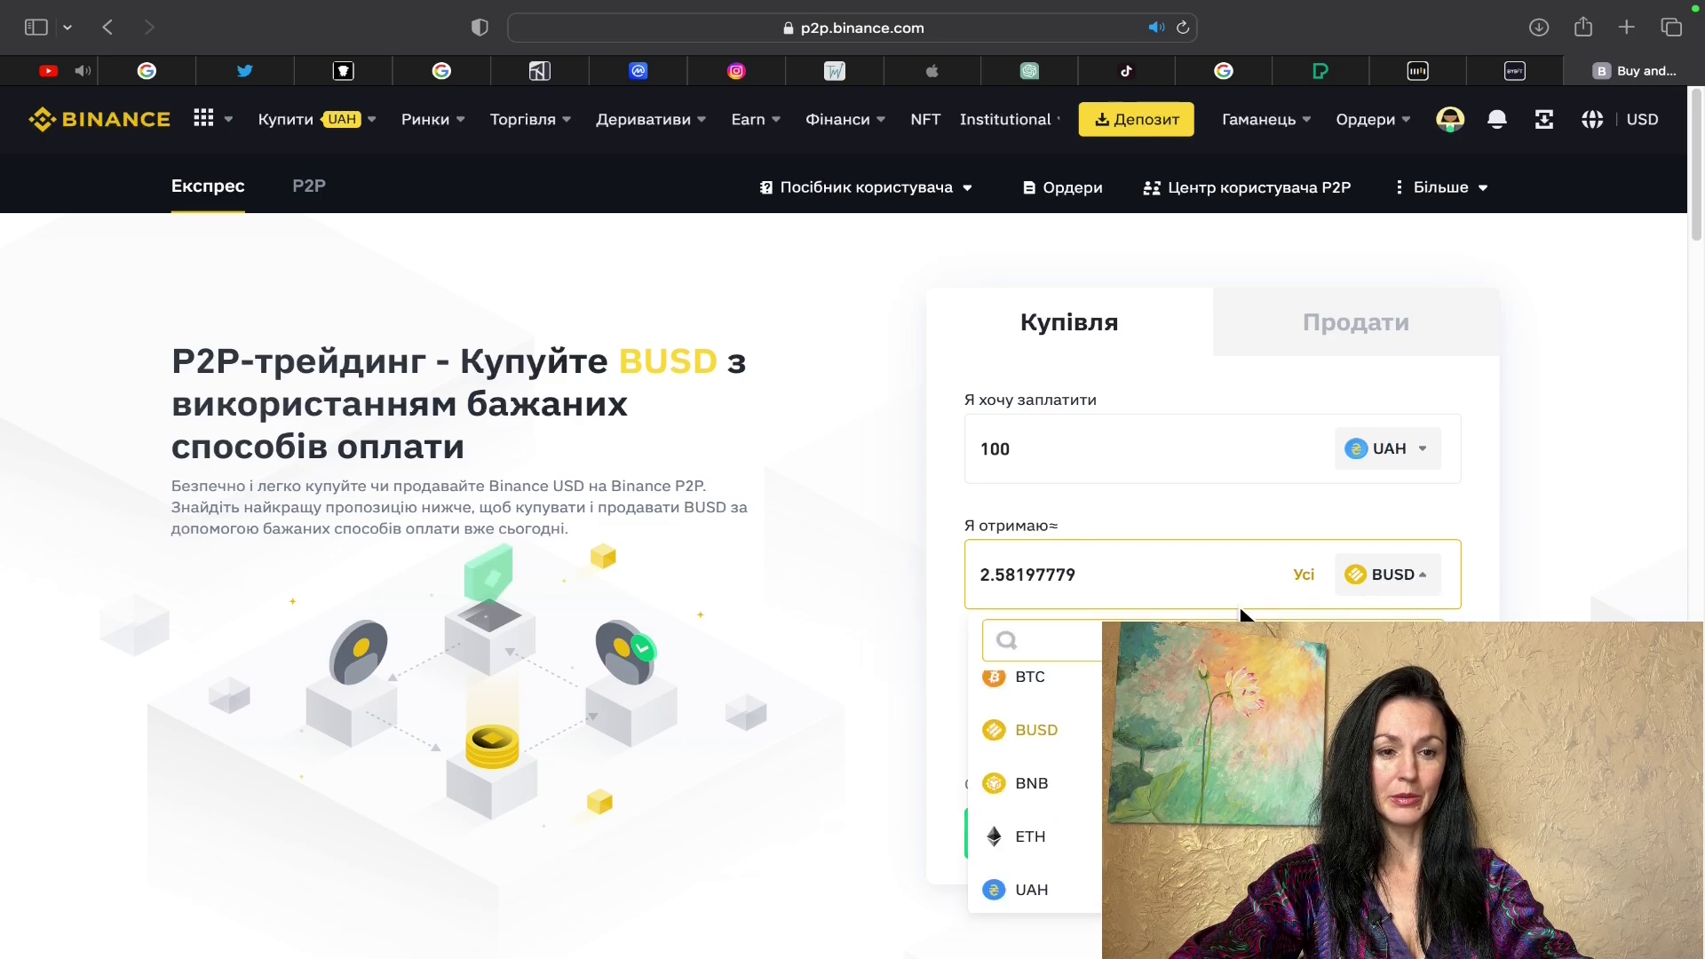
scroll(1095, 779, down, 1)
scroll(1095, 779, up, 2)
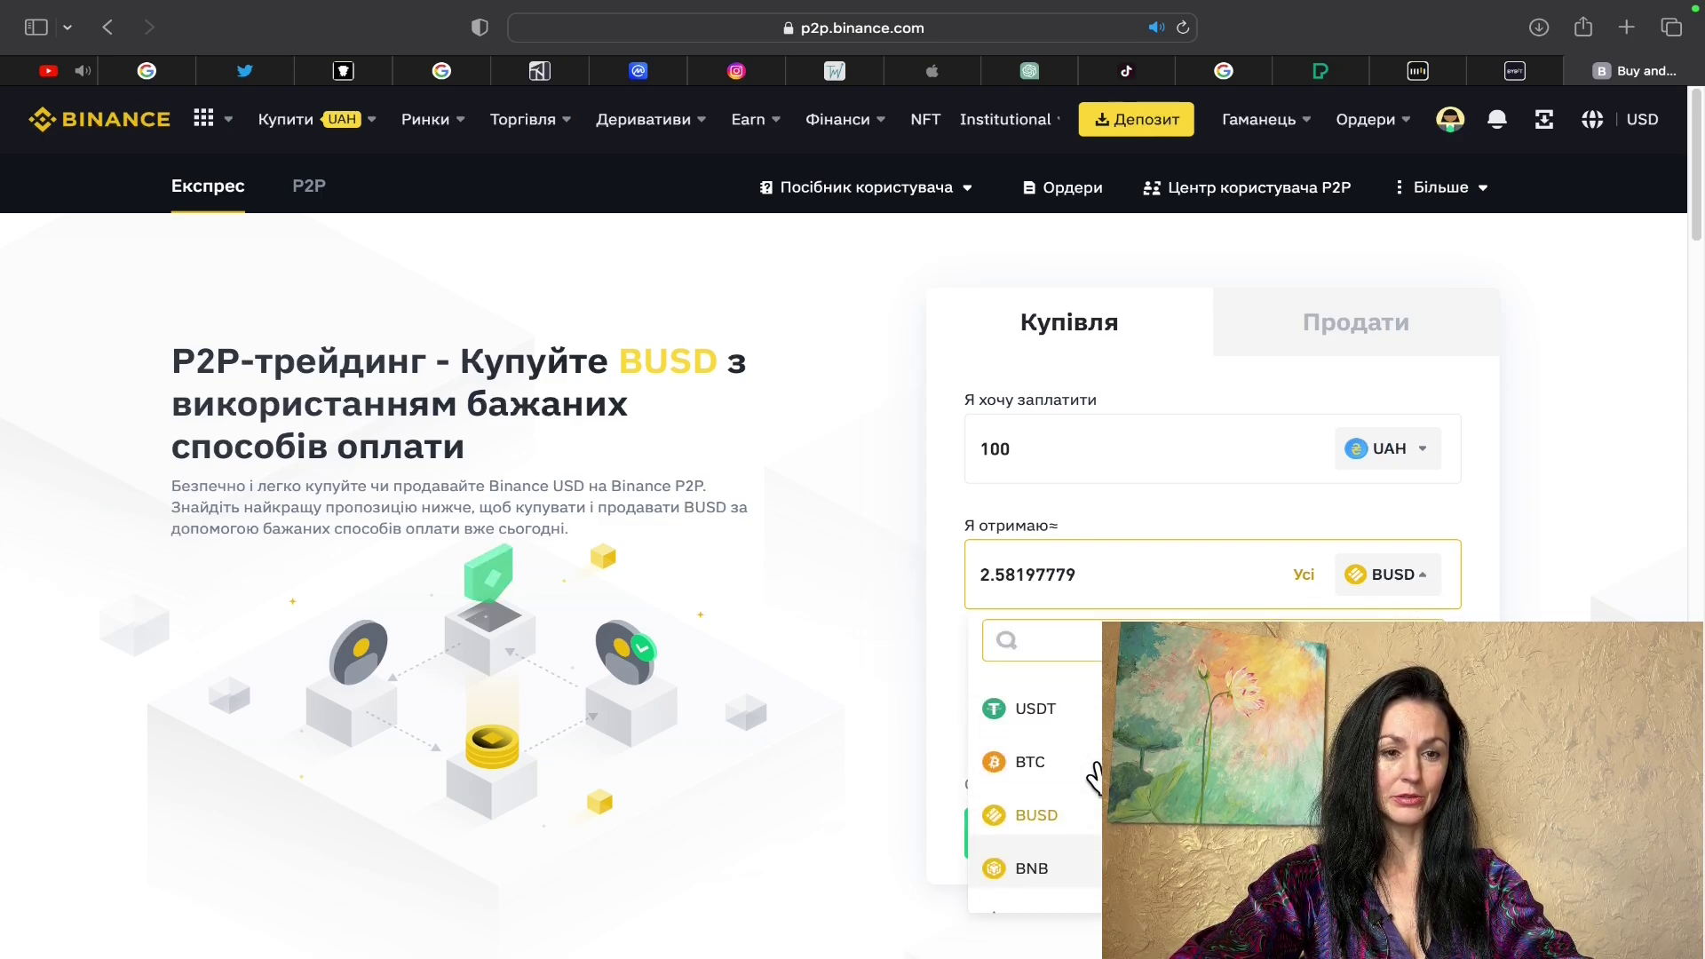
click(1085, 710)
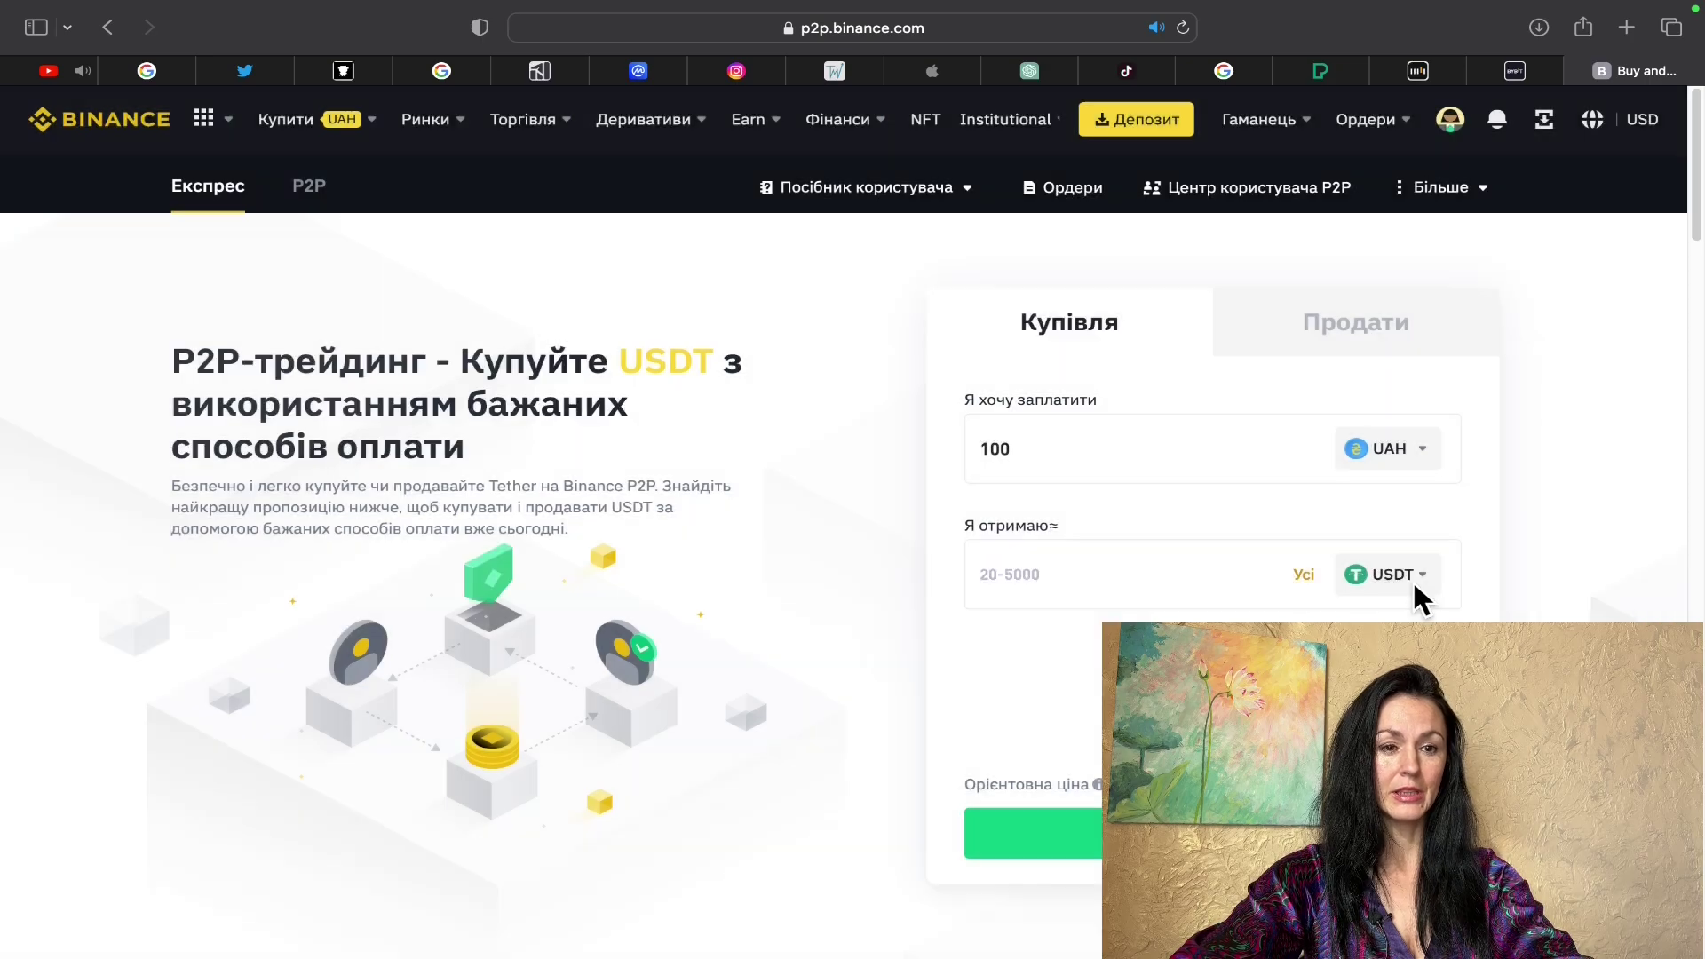
Replace the 100 pay amount with 2000 UAH and confirm, keeping Monobank as payment method
click(1124, 454)
key(BackSpace)
key(BackSpace)
key(BackSpace)
text(2000)
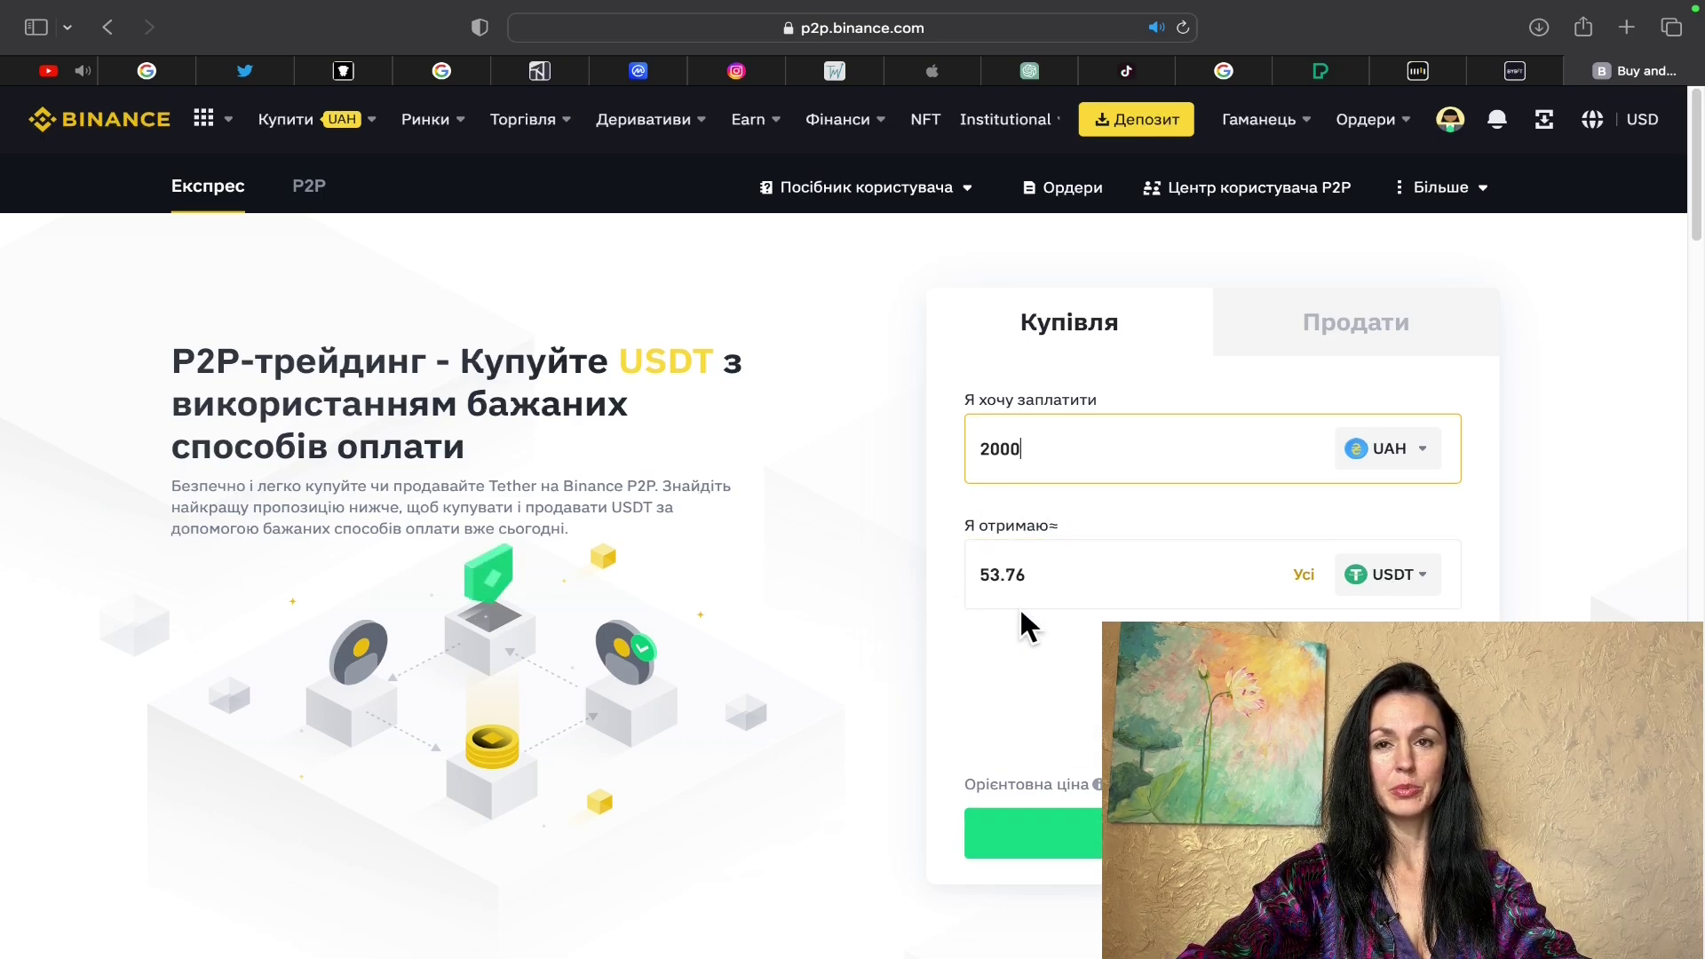
key(Return)
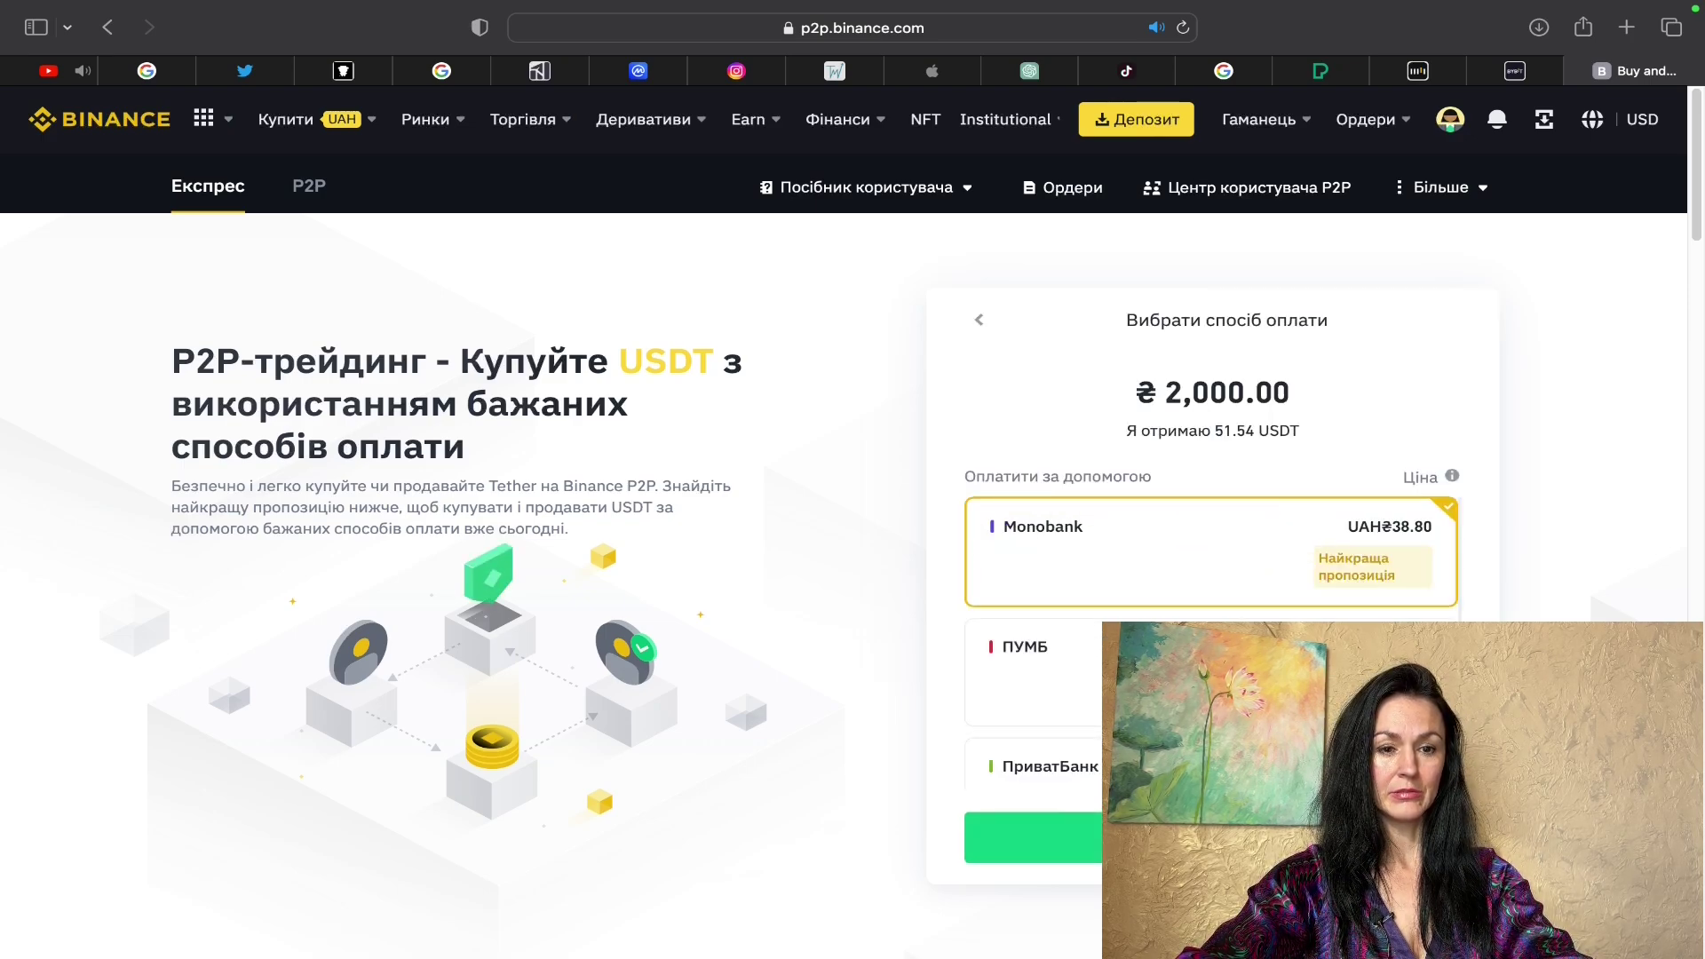
scroll(1082, 632, up, 1)
scroll(1082, 632, up, 2)
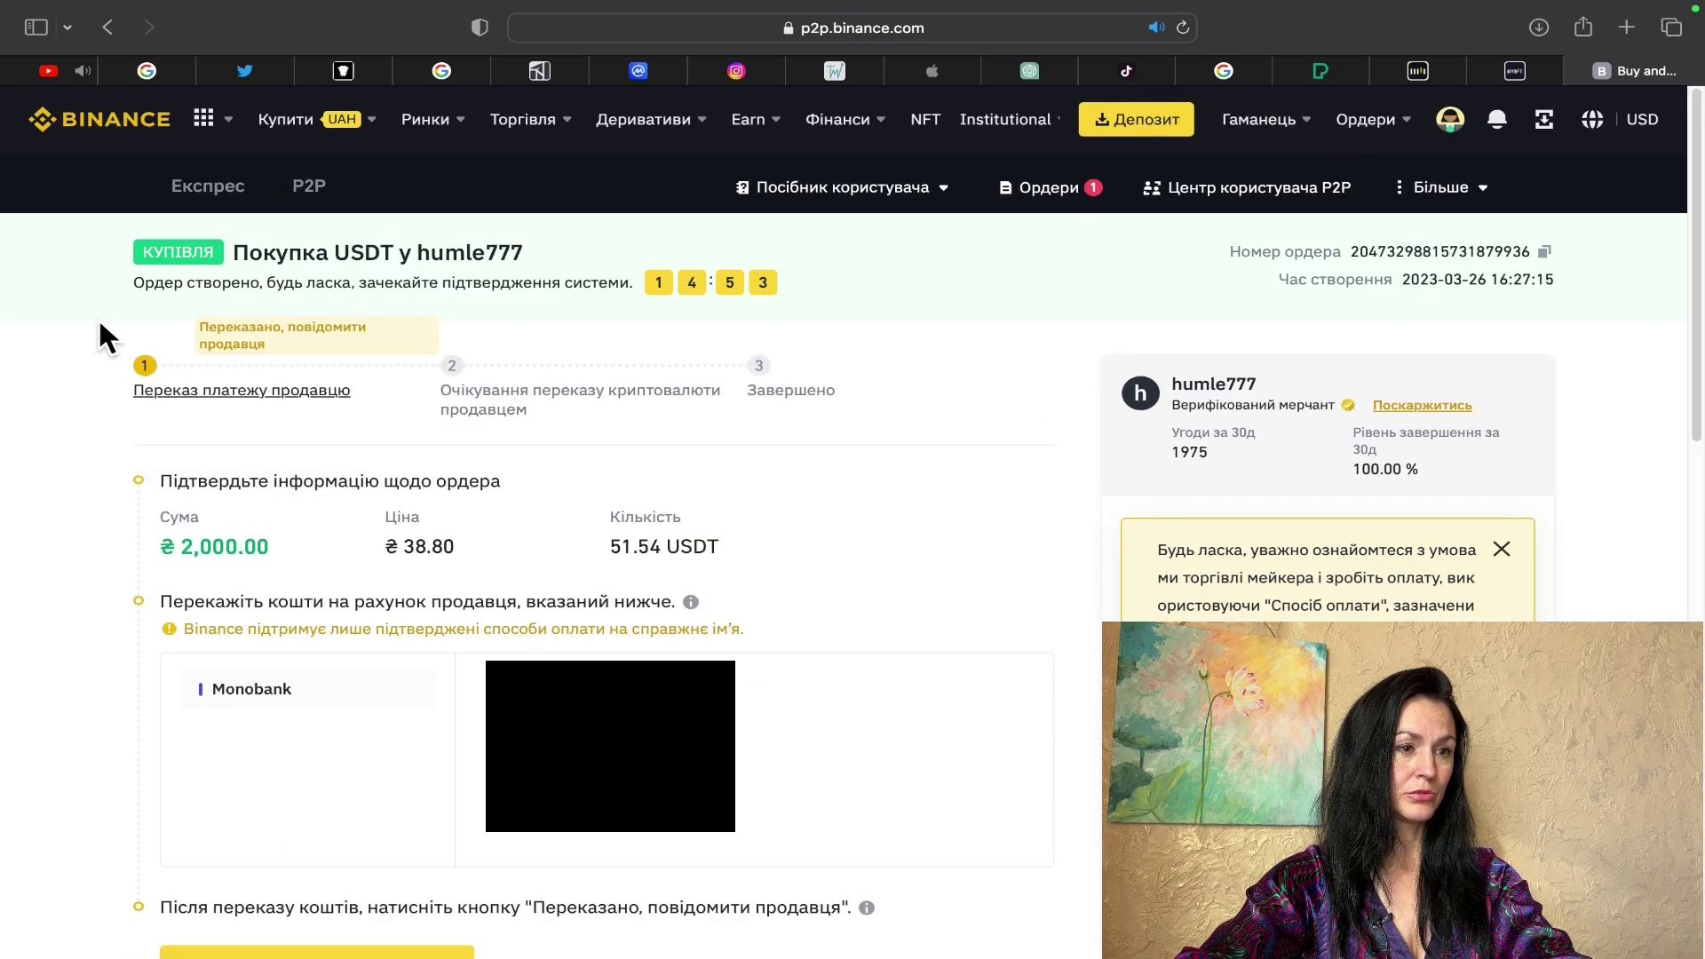
Dismiss the seller-terms warning in the order's chat panel
scroll(746, 587, down, 2)
scroll(751, 598, down, 2)
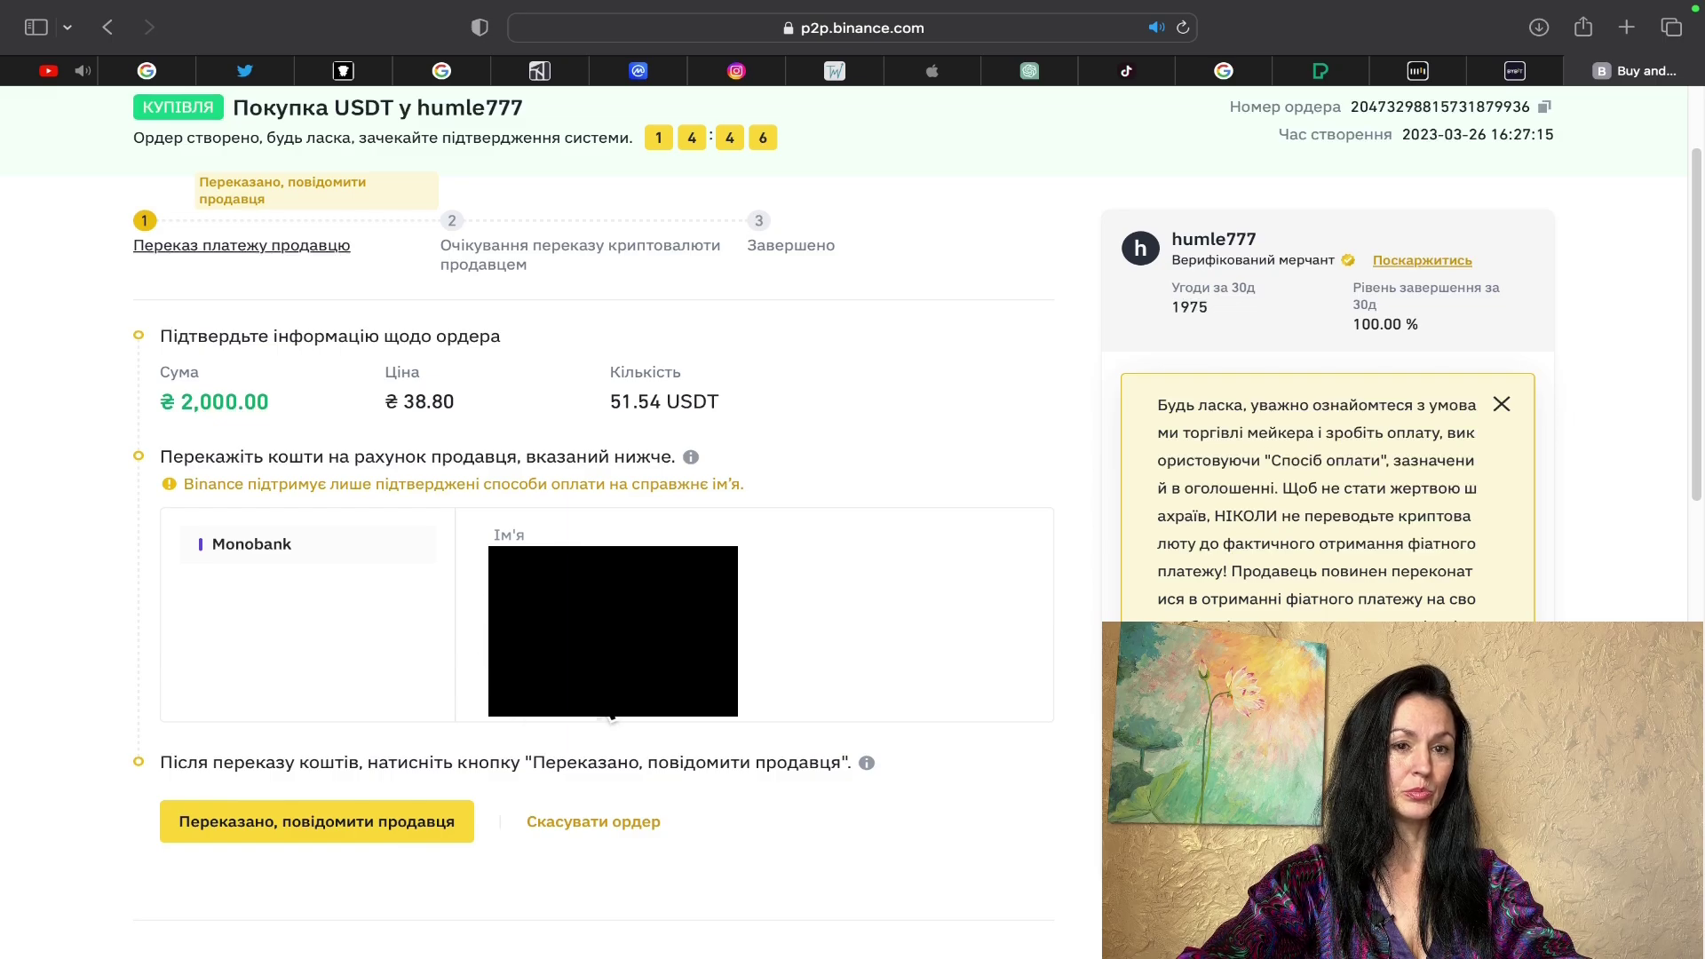
click(1500, 404)
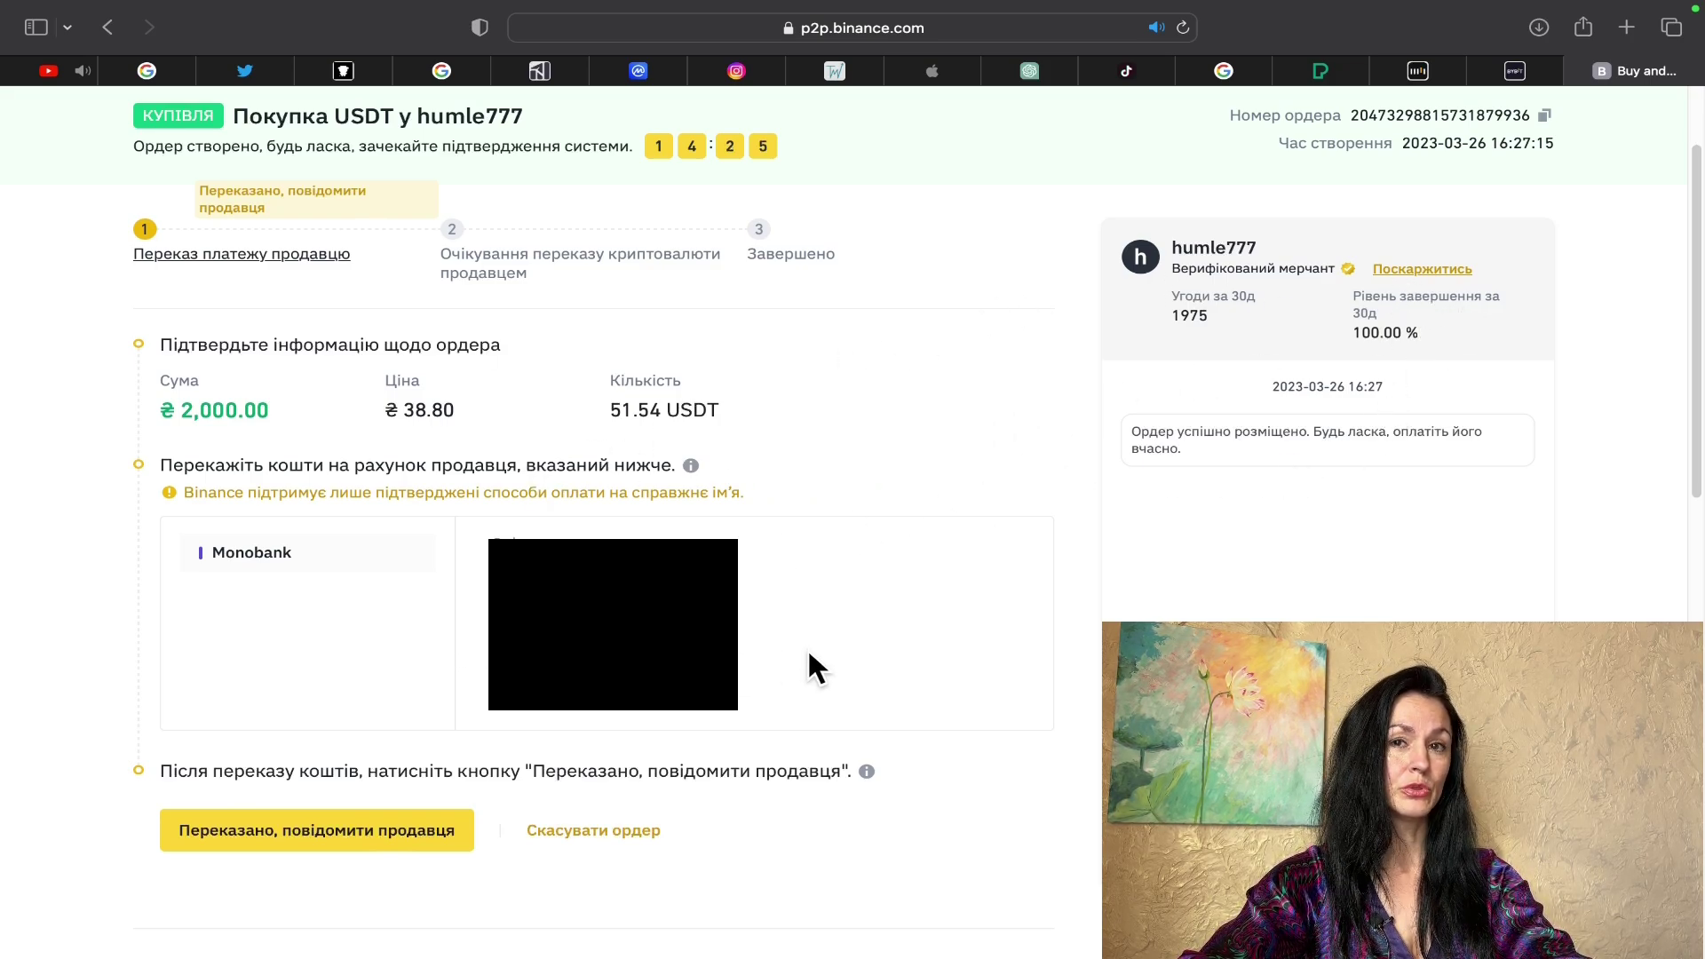
Review the order and report the ₴2,000 Monobank transfer as sent to the seller
scroll(863, 342, up, 1)
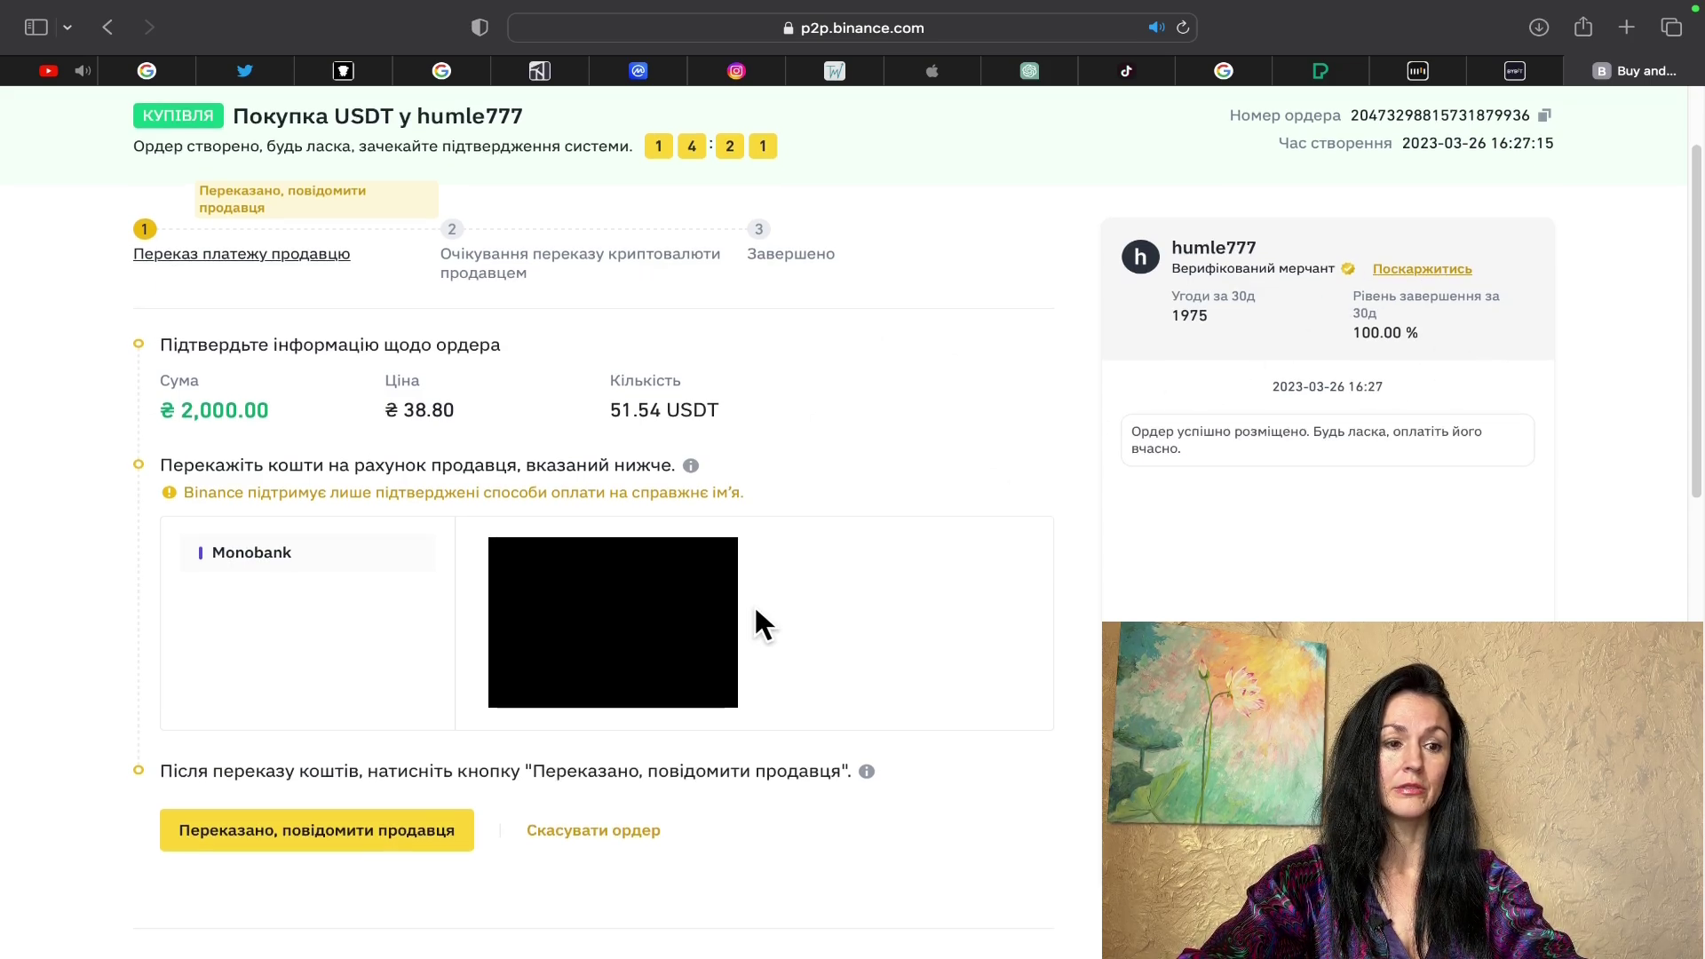
scroll(751, 568, down, 2)
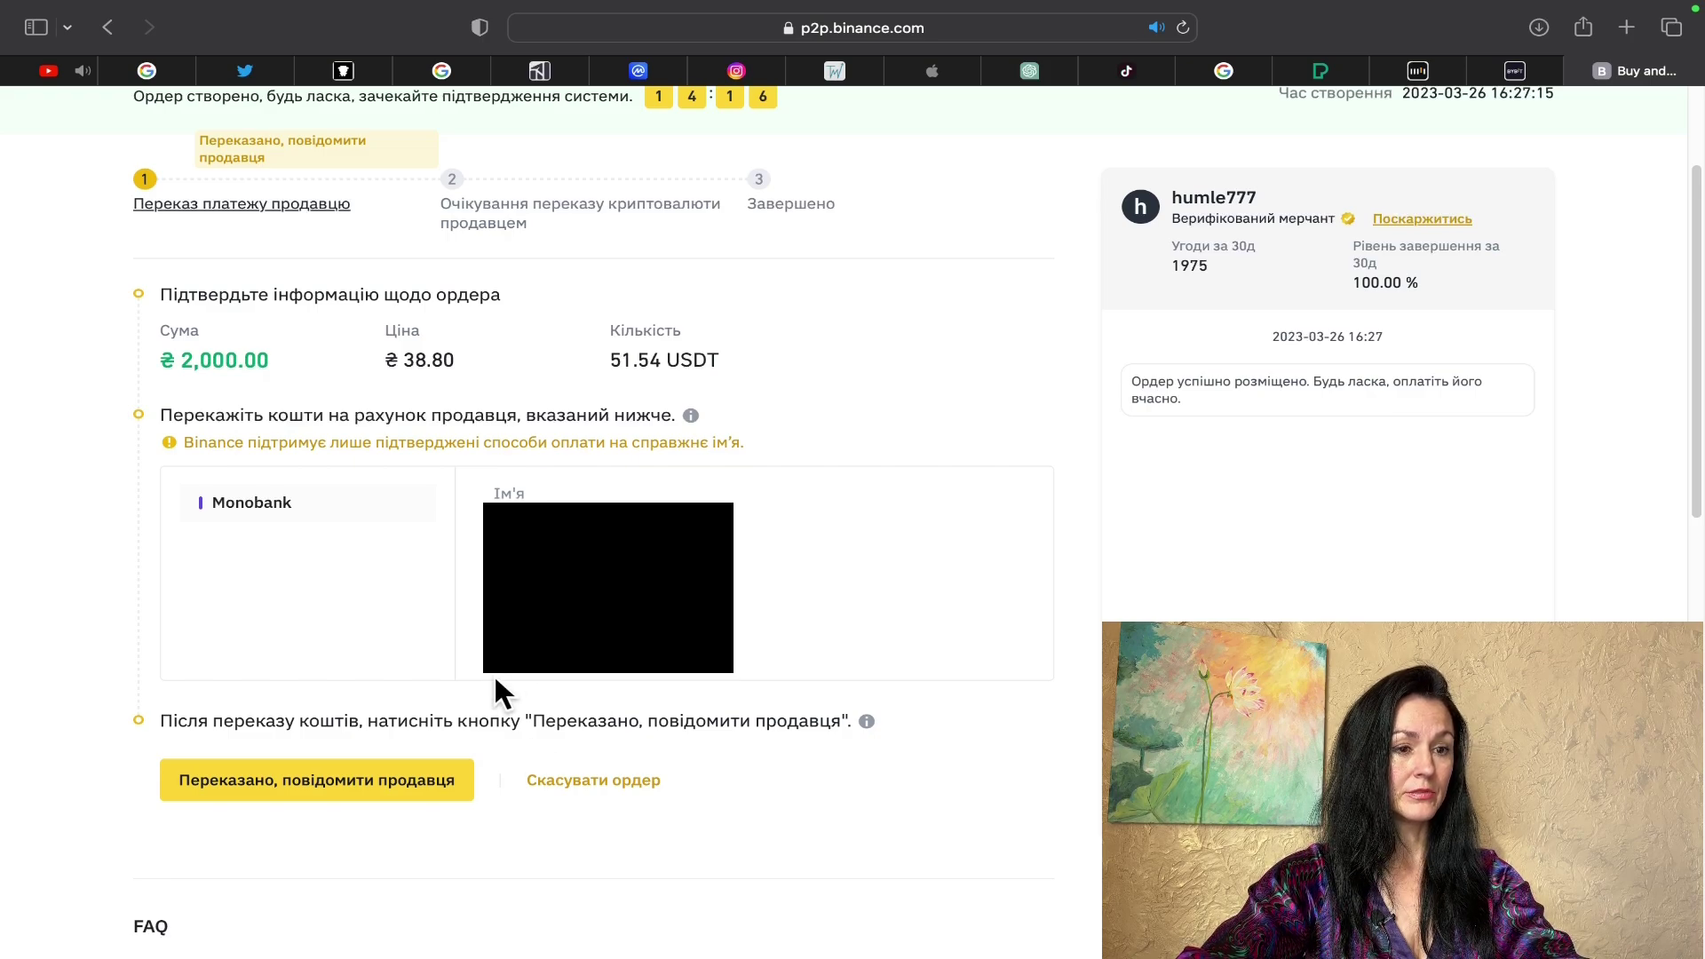
scroll(498, 721, down, 1)
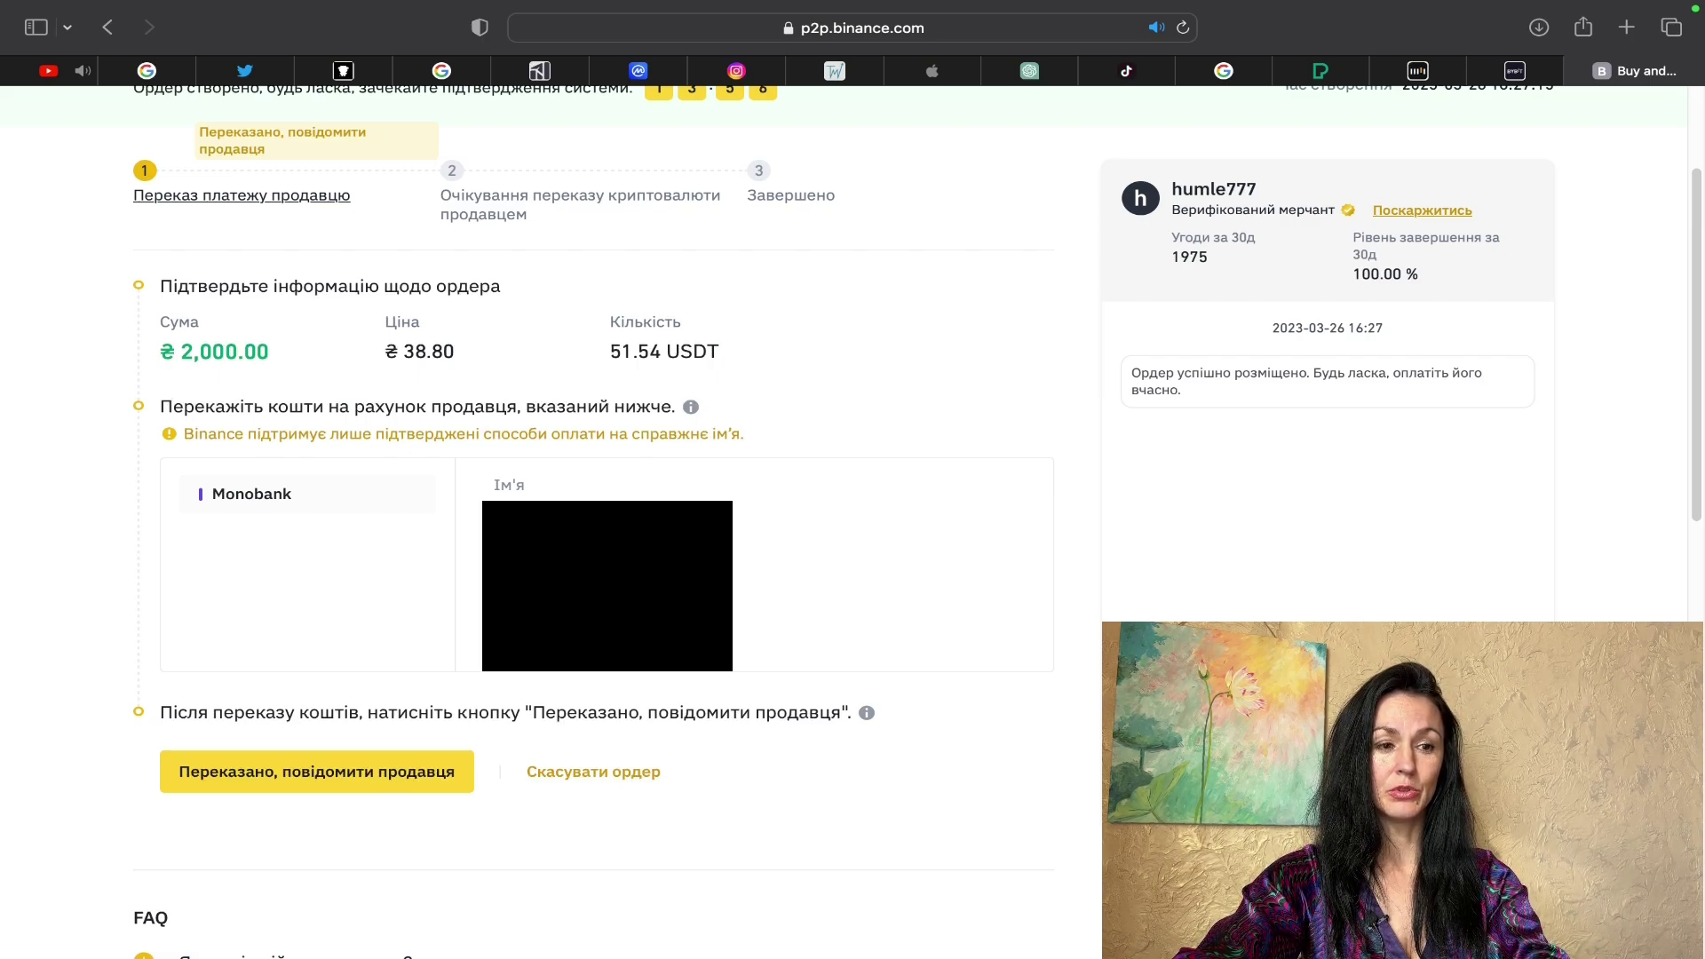
scroll(604, 533, up, 1)
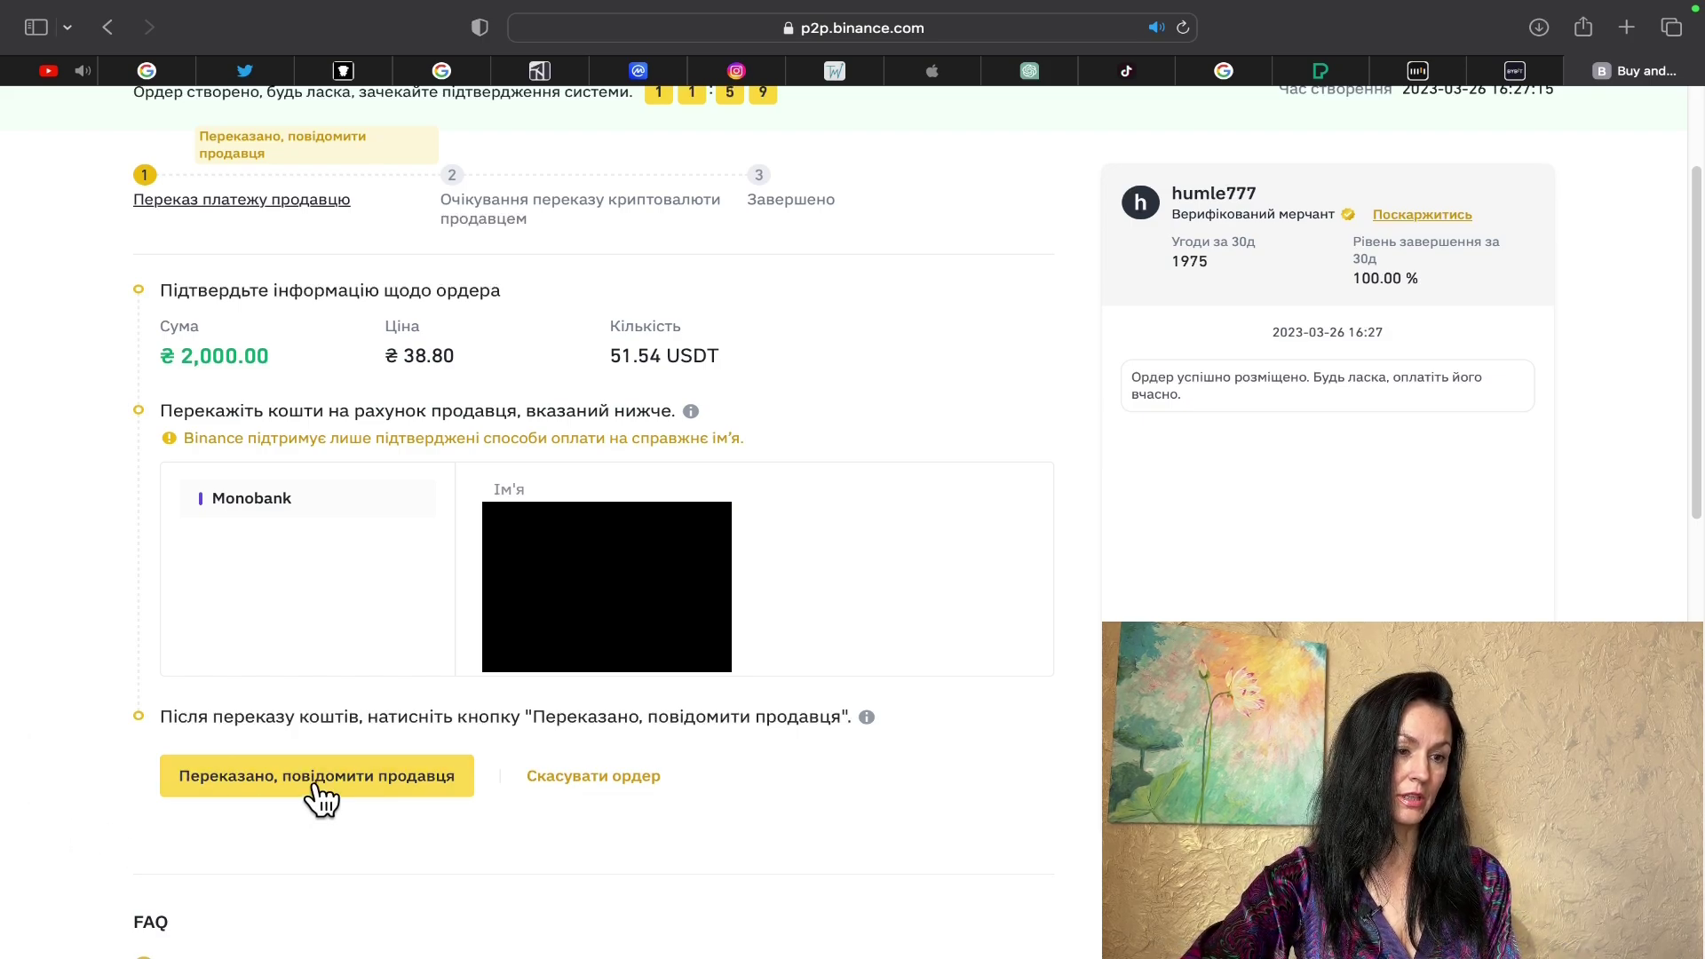
click(360, 781)
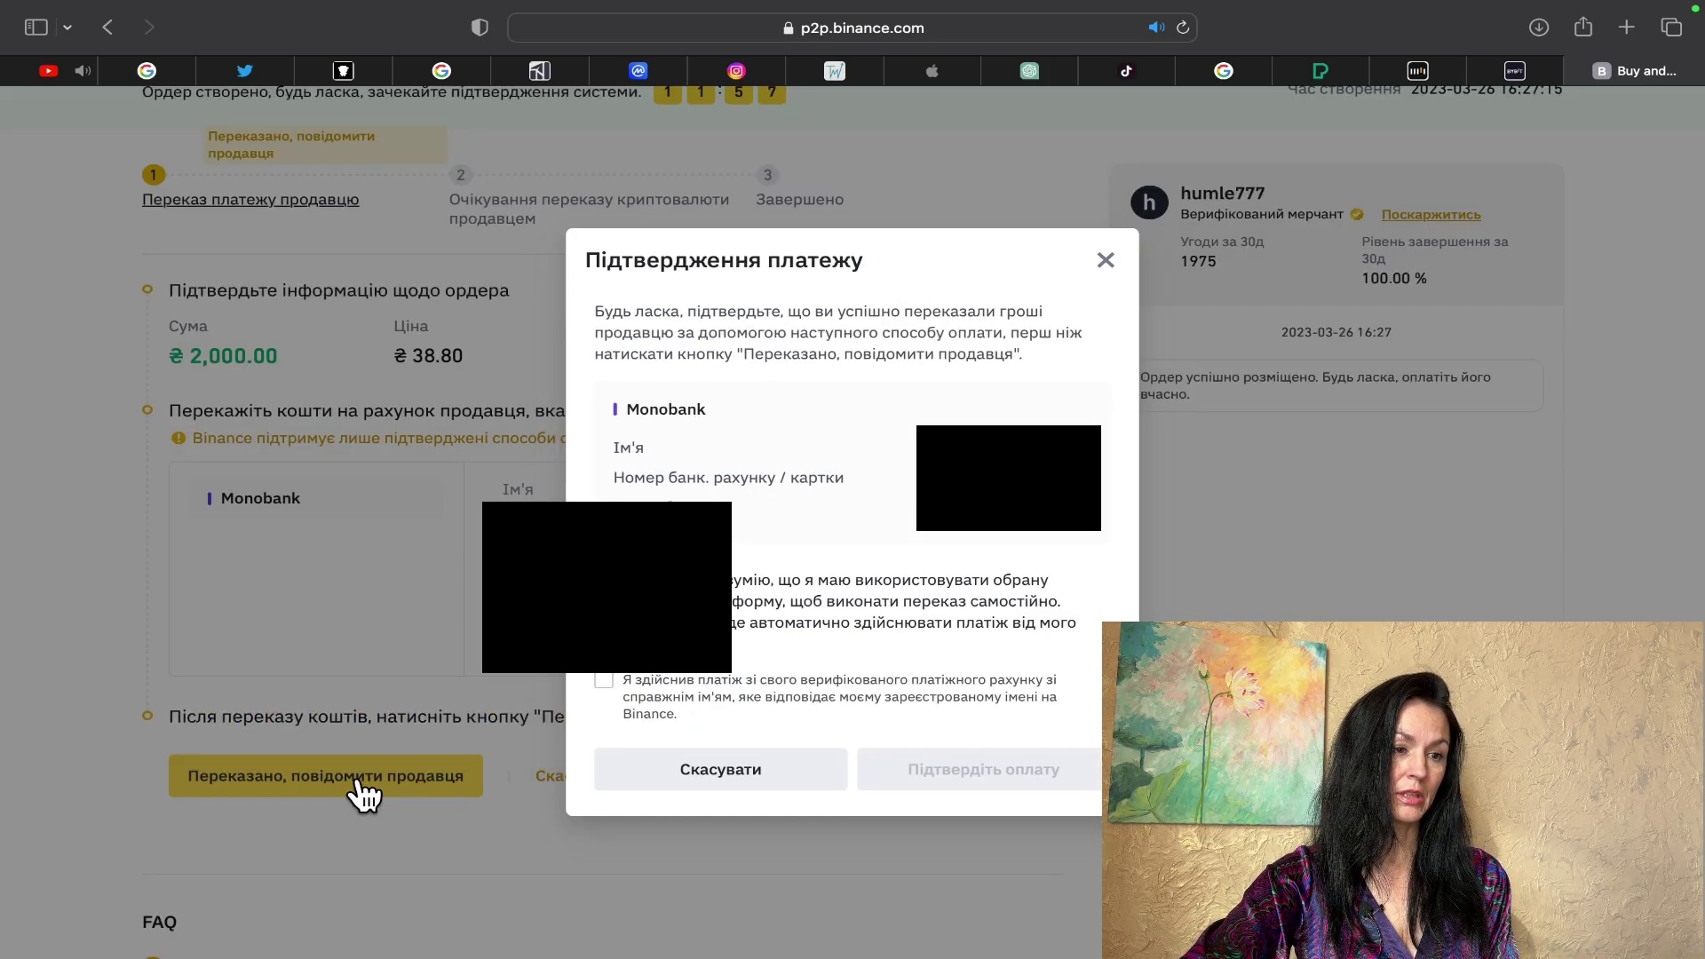